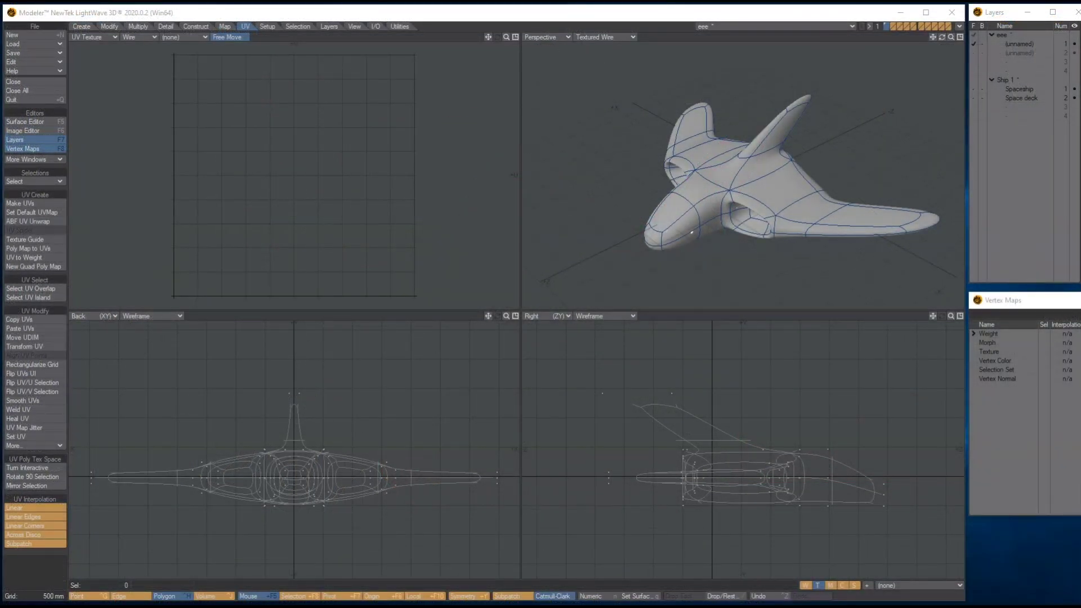
Select two neighbouring polygons on top of the nose and split their lengthwise band around the fuselage with Band Saw Pro.
{"action": "mouse_move", "coordinate": [944, 40]}
{"action": "left_mouse_down"}
{"action": "mouse_move", "coordinate": [876, 40]}
{"action": "mouse_move", "coordinate": [843, 56]}
{"action": "mouse_move", "coordinate": [798, 38]}
{"action": "mouse_move", "coordinate": [972, 37]}
{"action": "mouse_move", "coordinate": [915, 36]}
{"action": "mouse_move", "coordinate": [942, 36]}
{"action": "left_mouse_up"}
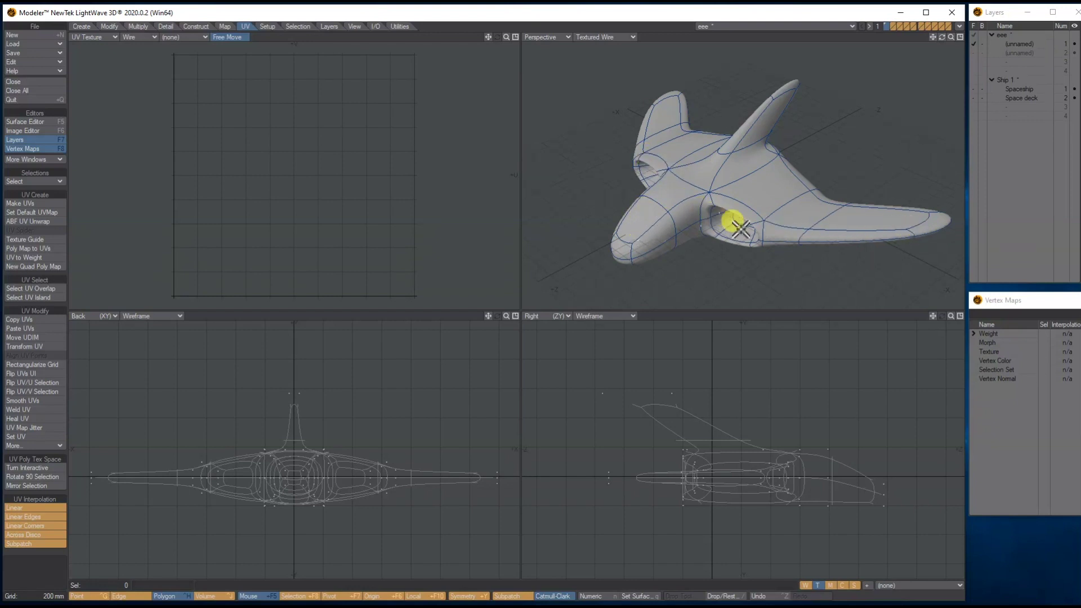
{"action": "left_click", "coordinate": [649, 219]}
{"action": "left_click", "coordinate": [676, 183]}
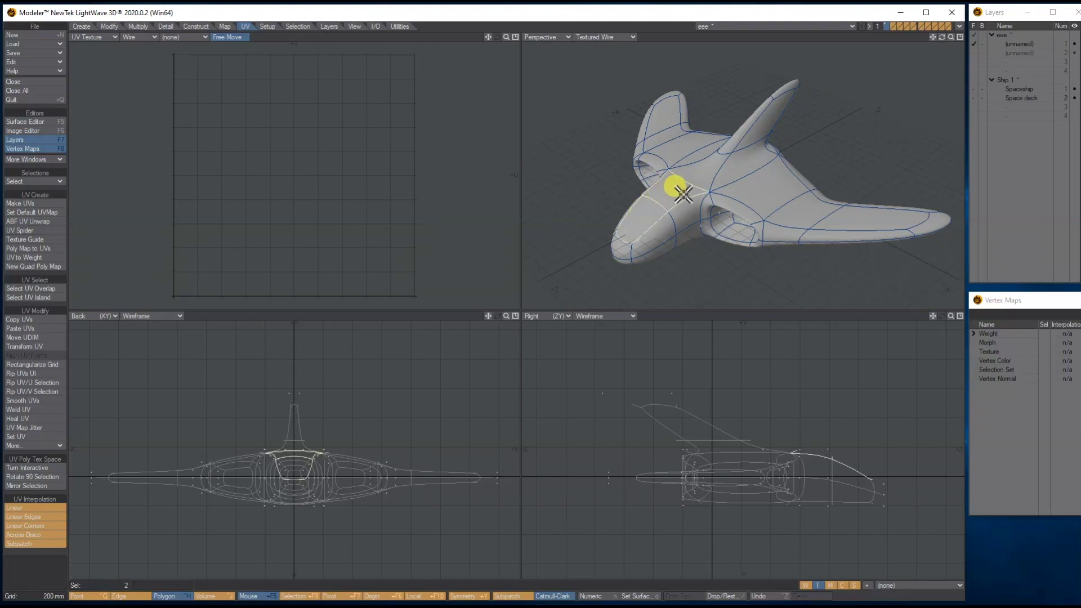
{"action": "left_click", "coordinate": [138, 28]}
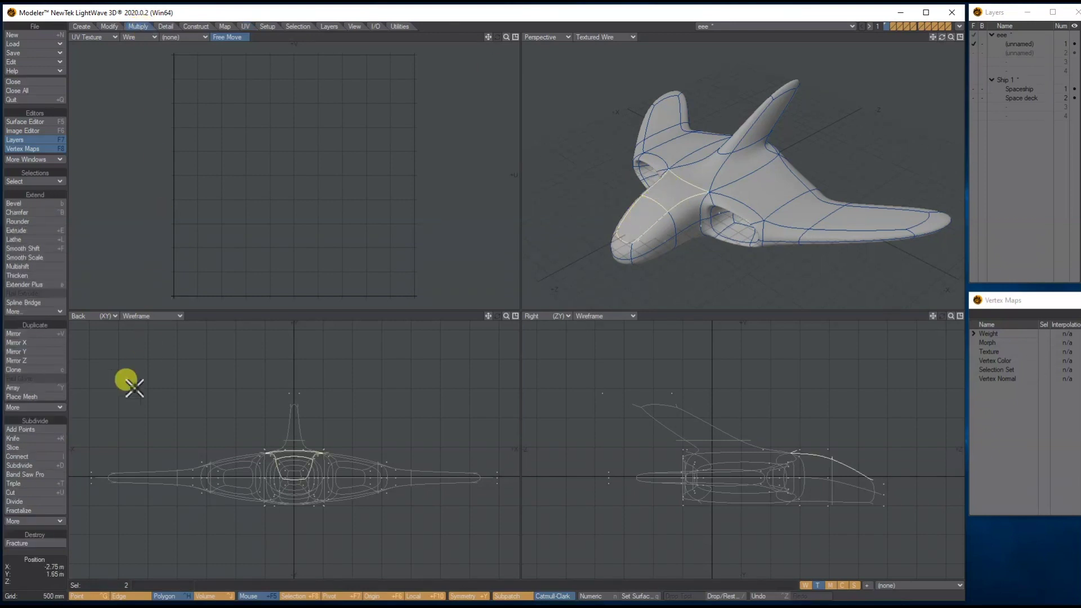
{"action": "left_click", "coordinate": [40, 474]}
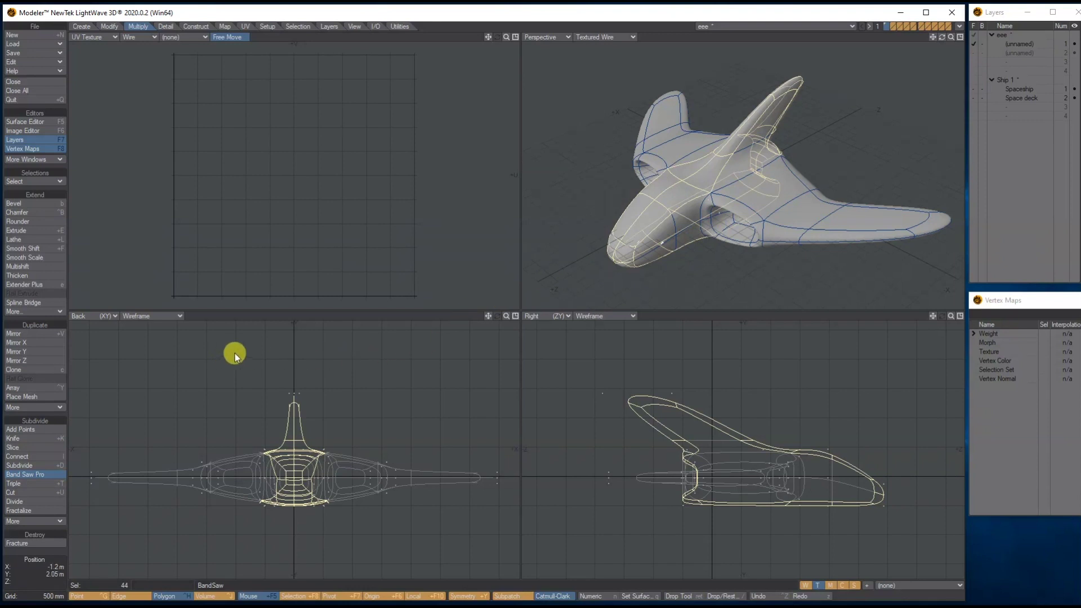
{"action": "key", "text": "space"}
{"action": "left_click", "coordinate": [377, 261]}
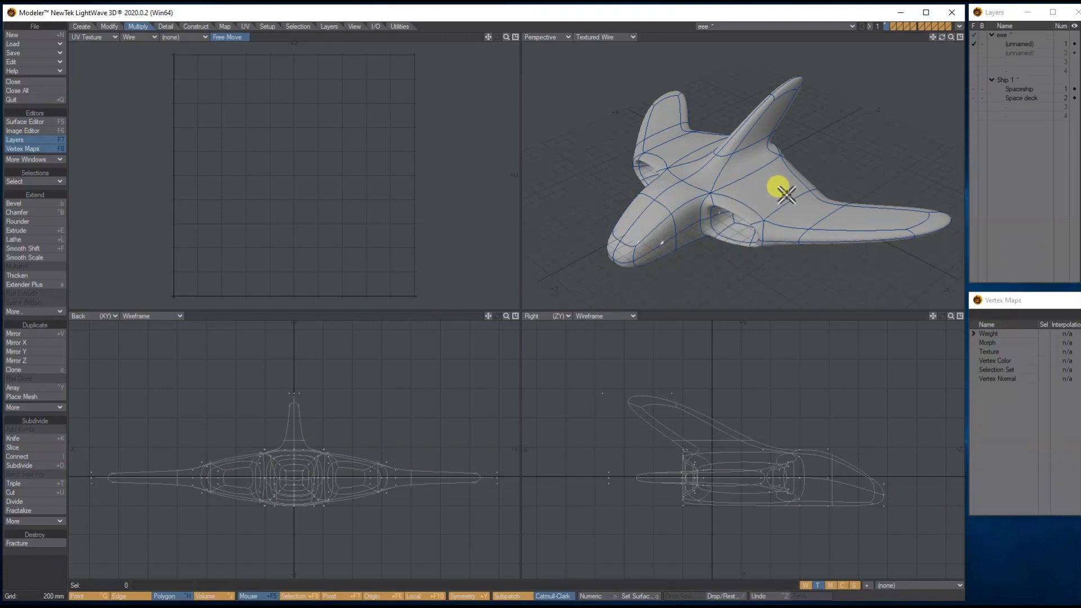
Select two neighbouring polygons beside the fin base and split their band across the wings and fin with Band Saw Pro.
{"action": "left_click_drag", "start_coordinate": [753, 150], "coordinate": [763, 176]}
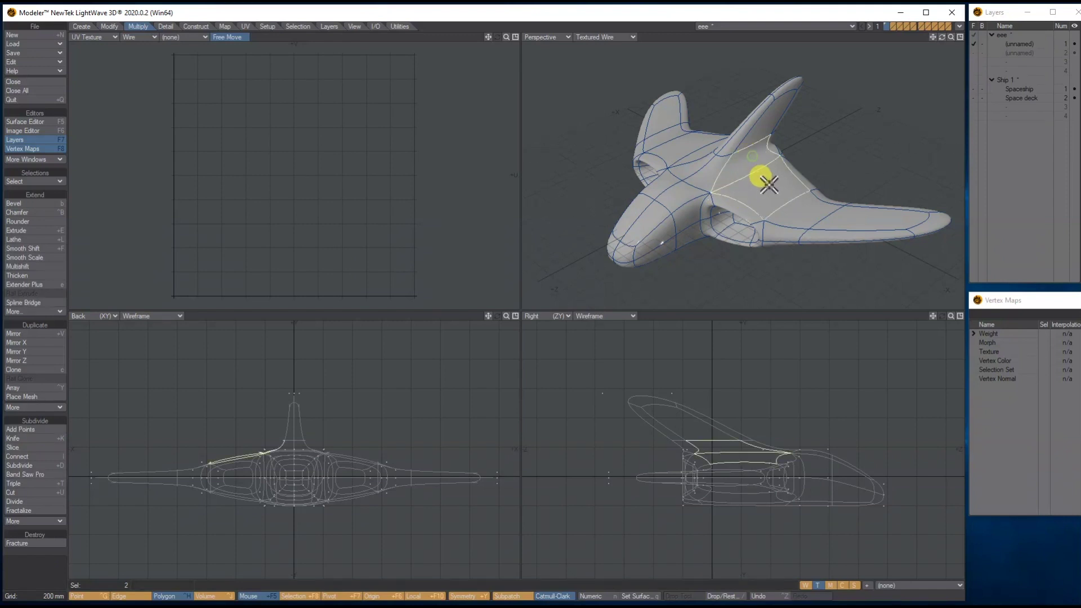
{"action": "left_click", "coordinate": [36, 476]}
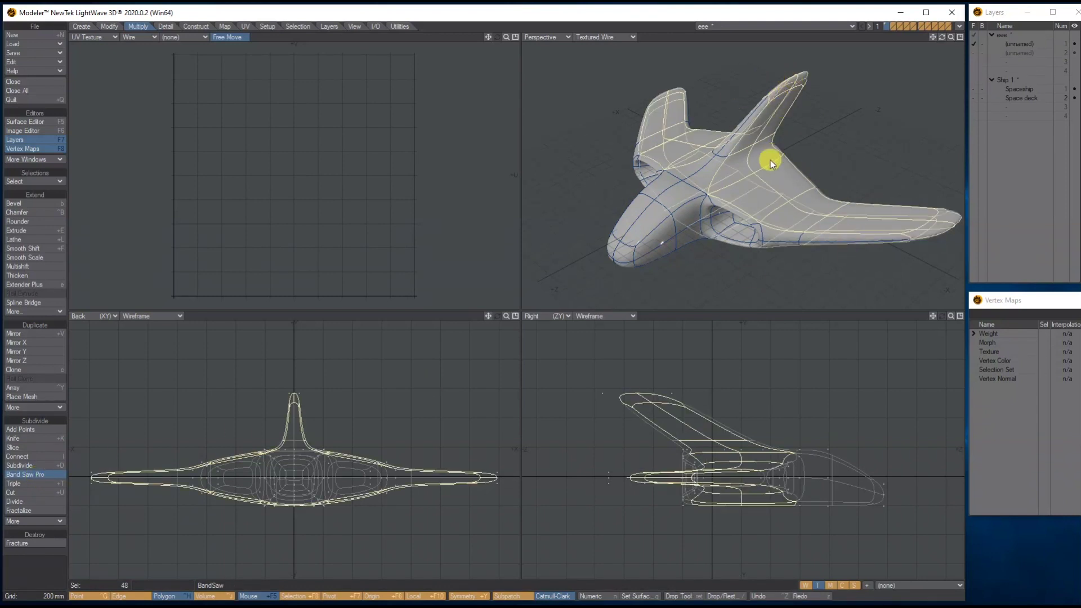
{"action": "left_click", "coordinate": [821, 114]}
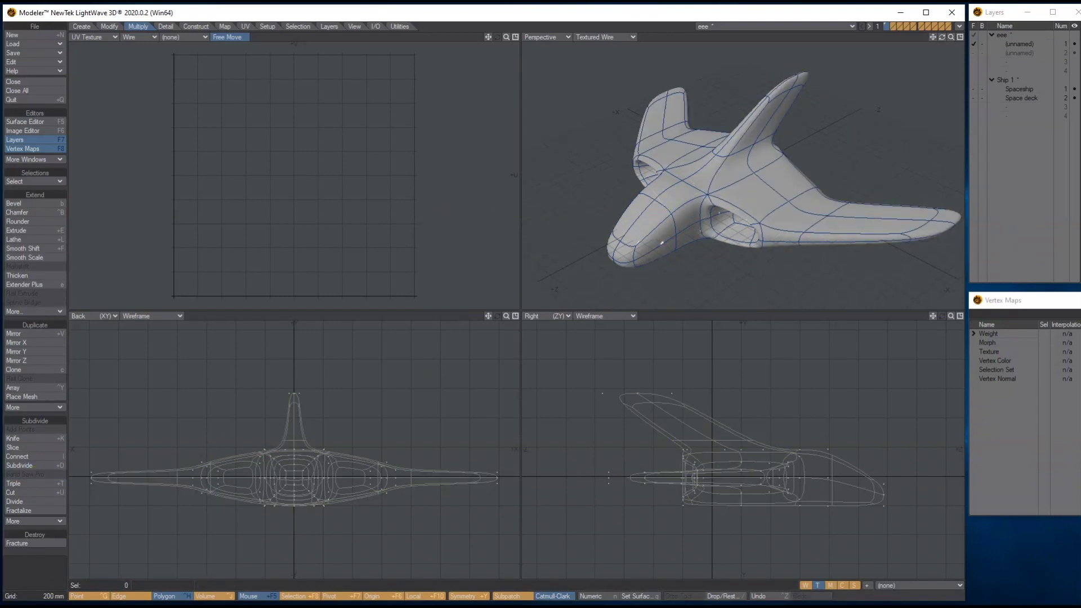
Select two neighbouring polygons on the side of the fin and split the band around the fin with Band Saw Pro.
{"action": "left_click_drag", "start_coordinate": [941, 38], "coordinate": [1019, 53]}
{"action": "left_click_drag", "start_coordinate": [671, 146], "coordinate": [698, 148]}
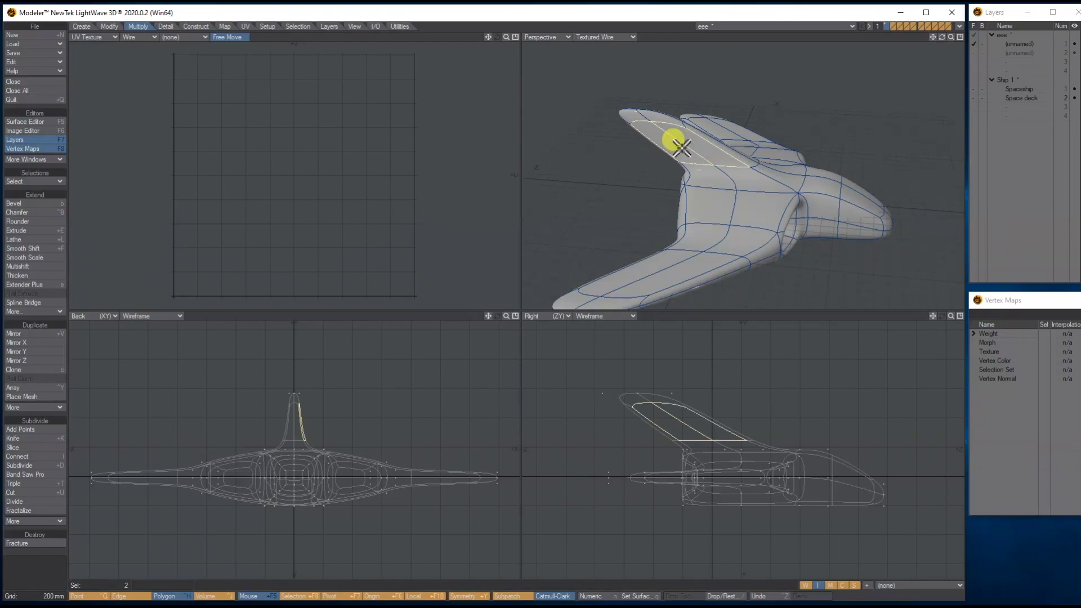
{"action": "left_click", "coordinate": [34, 475]}
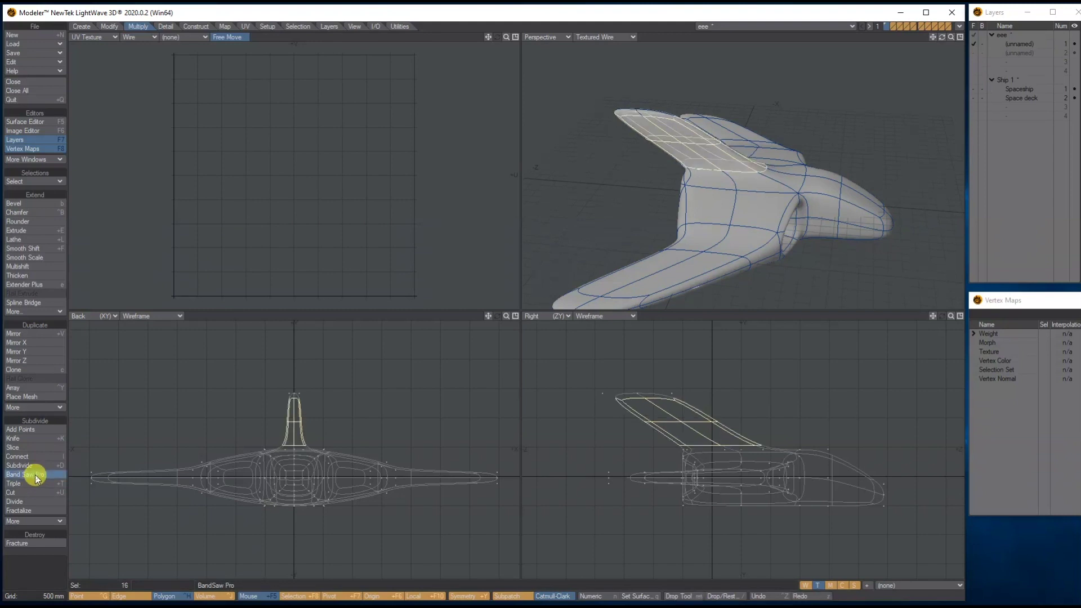
{"action": "left_click", "coordinate": [640, 282]}
Examine the ship's polygon statistics, then close them.
{"action": "mouse_move", "coordinate": [941, 40]}
{"action": "left_mouse_down"}
{"action": "mouse_move", "coordinate": [811, 40]}
{"action": "mouse_move", "coordinate": [946, 46]}
{"action": "mouse_move", "coordinate": [960, 34]}
{"action": "mouse_move", "coordinate": [949, 12]}
{"action": "mouse_move", "coordinate": [952, 34]}
{"action": "mouse_move", "coordinate": [939, 39]}
{"action": "left_mouse_up"}
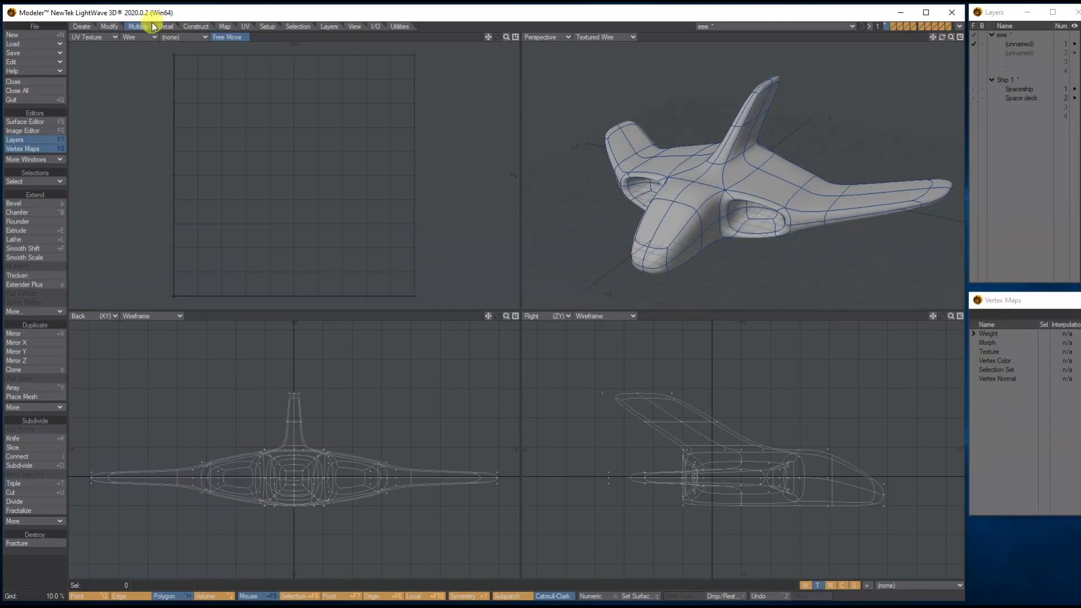
{"action": "left_click", "coordinate": [15, 160]}
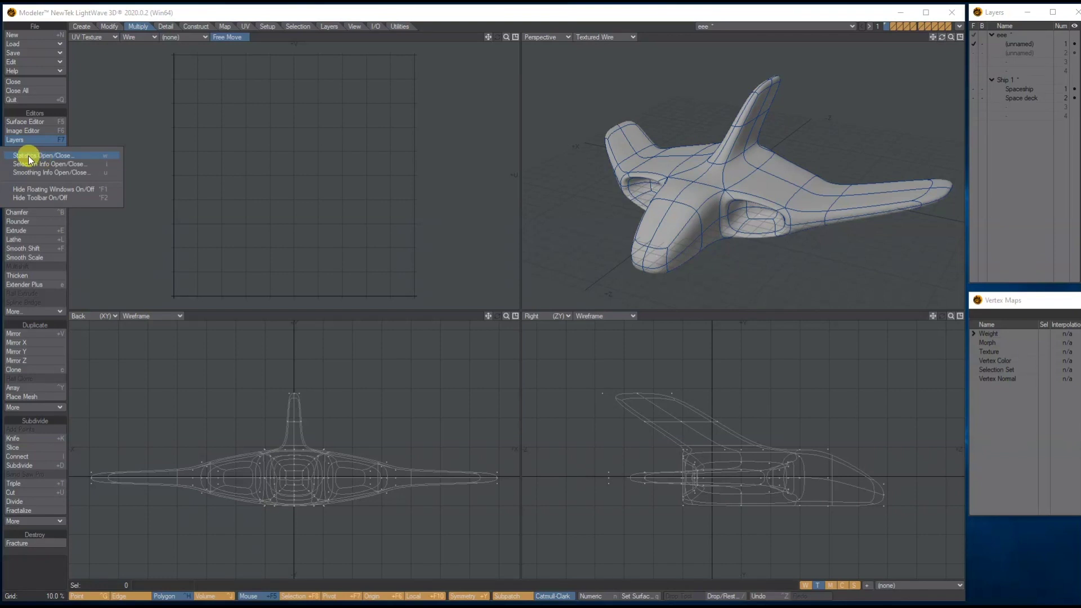
{"action": "left_click", "coordinate": [52, 155]}
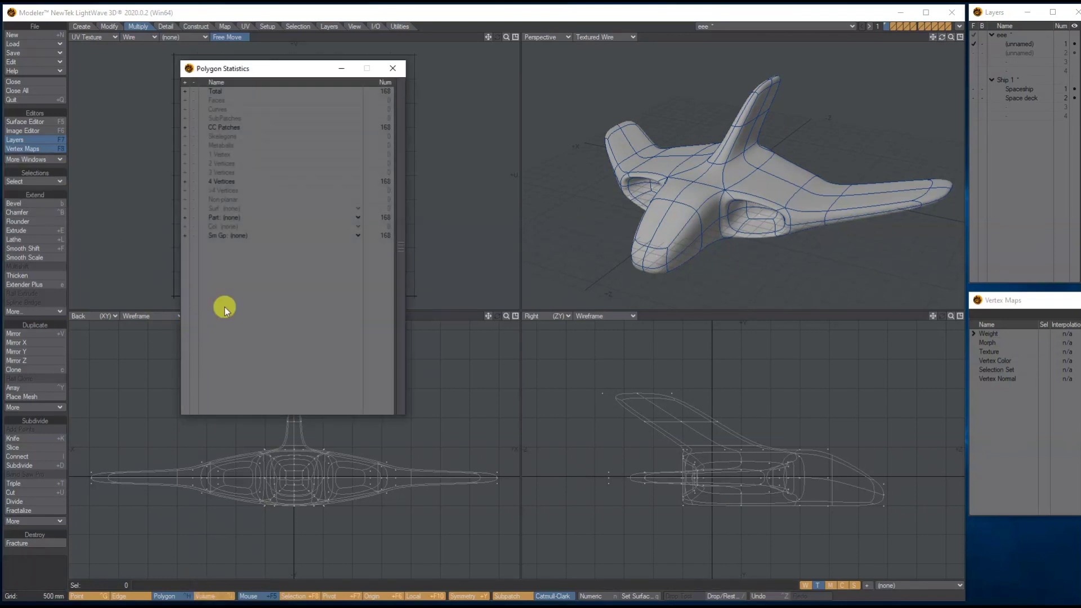
{"action": "left_click", "coordinate": [392, 69]}
{"action": "mouse_move", "coordinate": [943, 37]}
{"action": "left_mouse_down"}
{"action": "mouse_move", "coordinate": [960, 38]}
{"action": "mouse_move", "coordinate": [951, 35]}
{"action": "left_mouse_up"}
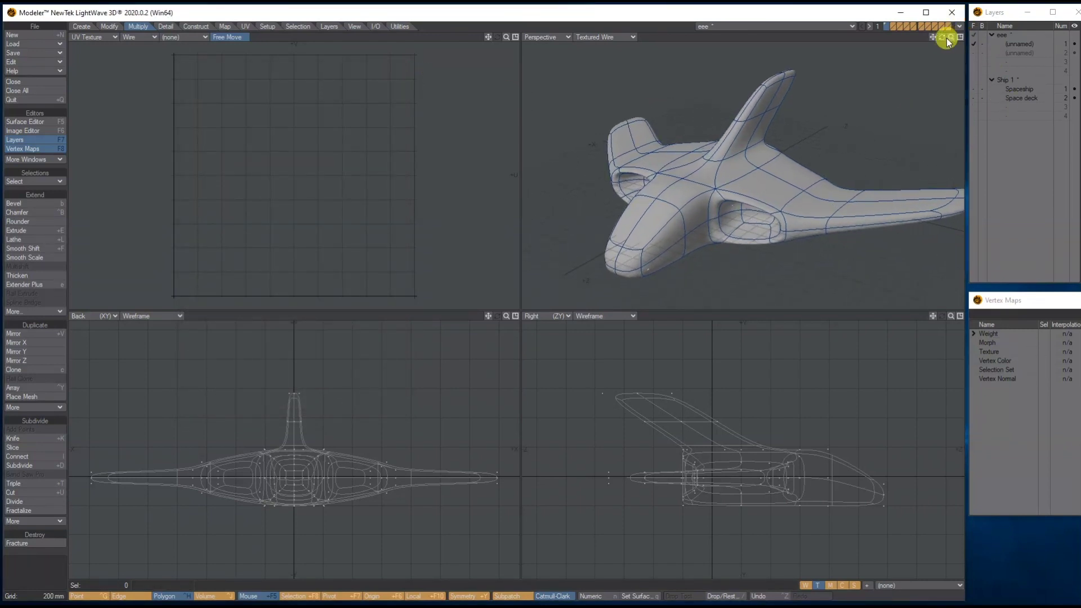
In edge mode, select two consecutive edges along the side of the nose and extend them into a loop around the ship.
{"action": "left_click", "coordinate": [245, 26]}
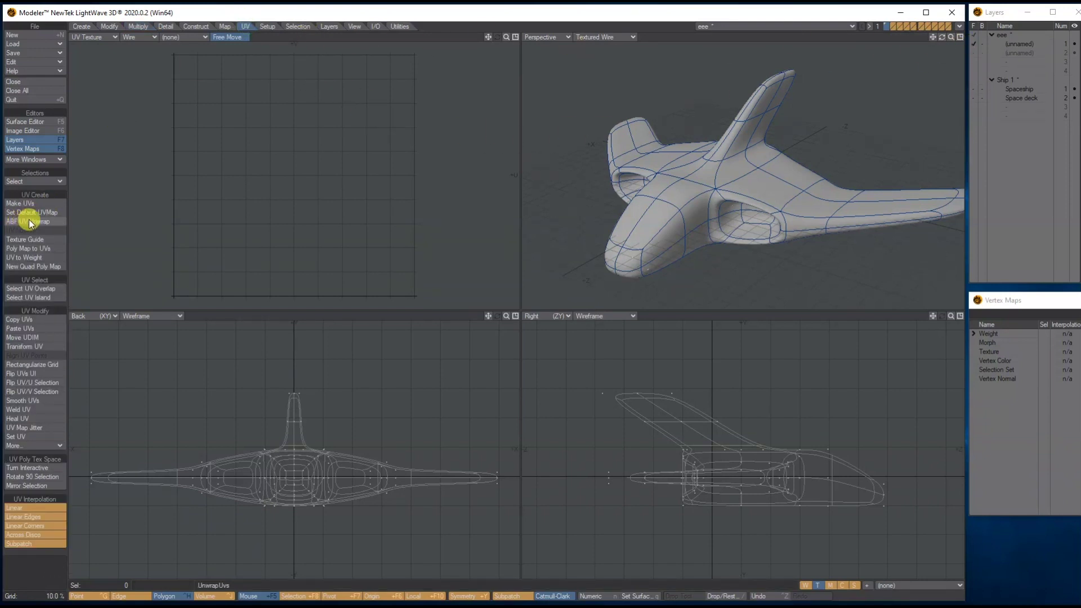
{"action": "left_click", "coordinate": [1021, 99]}
{"action": "left_click_drag", "start_coordinate": [934, 36], "coordinate": [960, 37]}
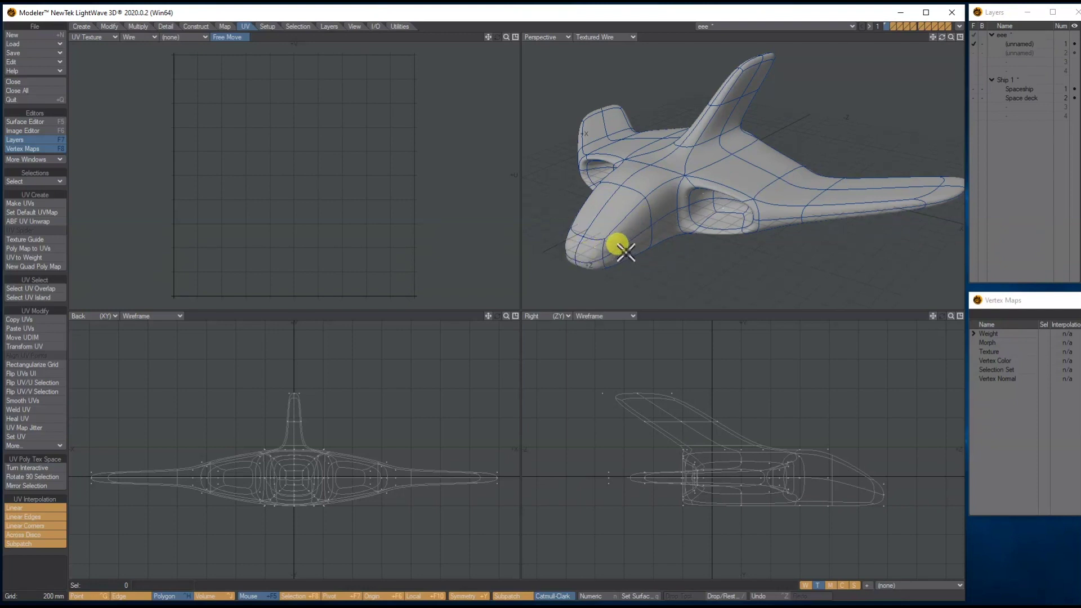
{"action": "left_click", "coordinate": [121, 595]}
{"action": "left_click", "coordinate": [631, 230]}
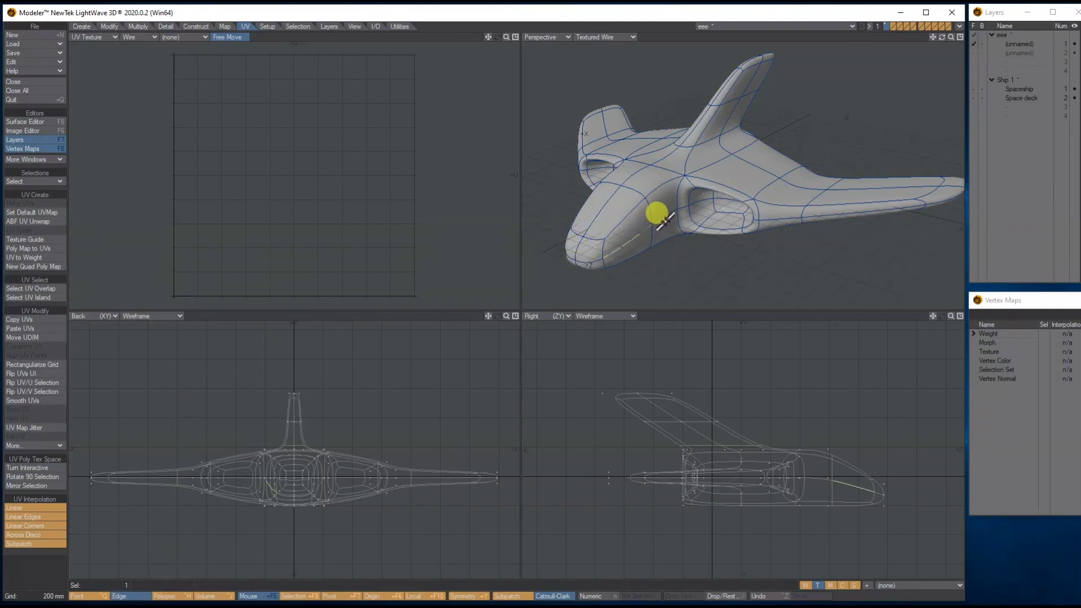
{"action": "left_click", "coordinate": [660, 219]}
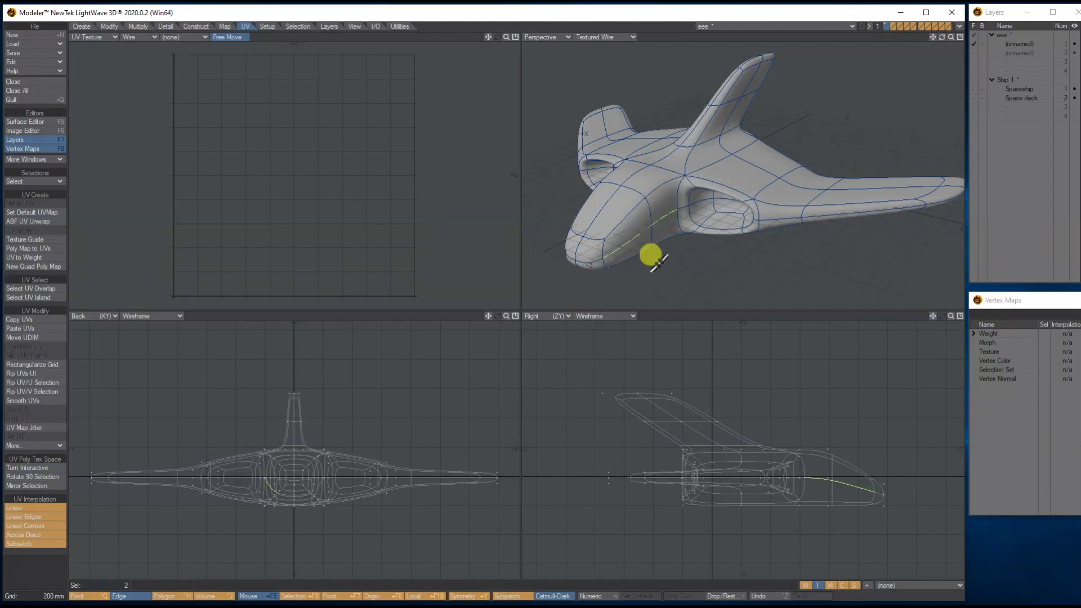
{"action": "left_click", "coordinate": [30, 181]}
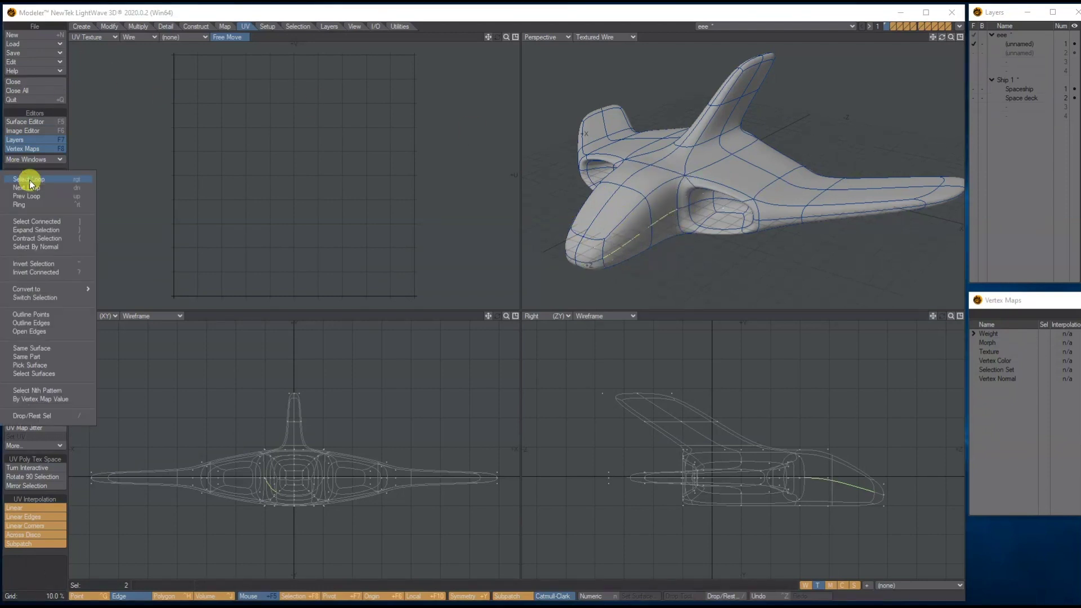
{"action": "left_click", "coordinate": [29, 180]}
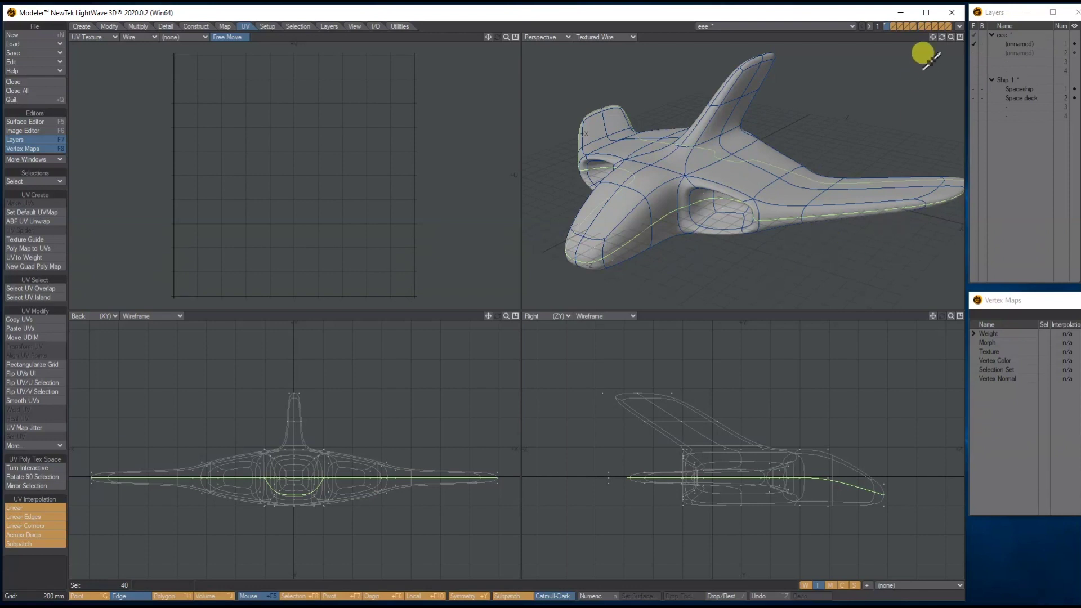
Deselect the loop edges inside the engine intake on one side and select the edges around that intake's rim.
{"action": "left_click_drag", "start_coordinate": [951, 37], "coordinate": [949, 26]}
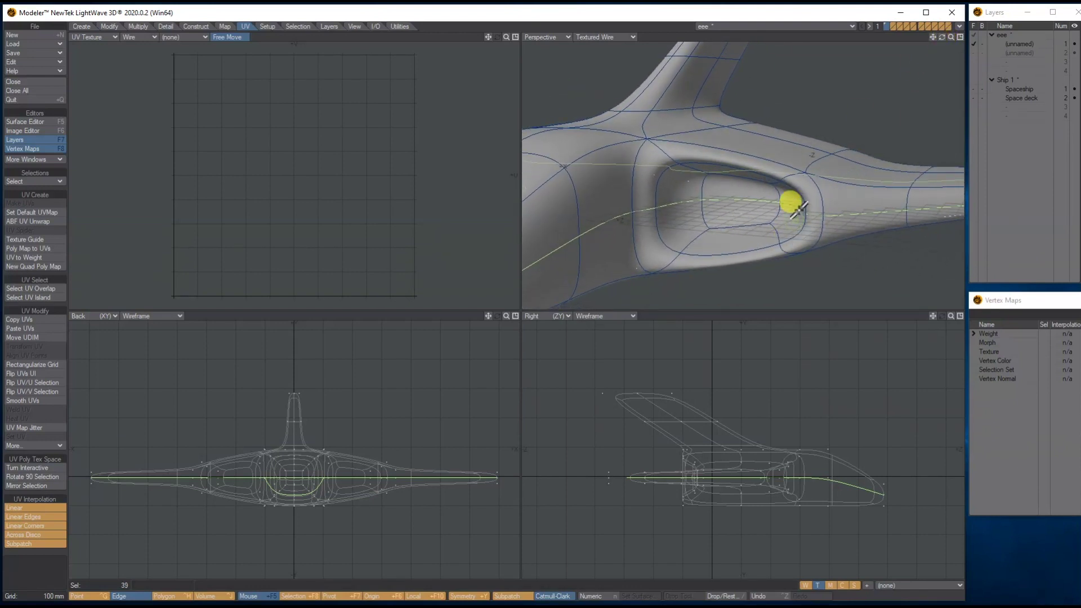
{"action": "mouse_move", "coordinate": [792, 202]}
{"action": "left_mouse_down"}
{"action": "mouse_move", "coordinate": [681, 195]}
{"action": "mouse_move", "coordinate": [681, 227]}
{"action": "left_mouse_up"}
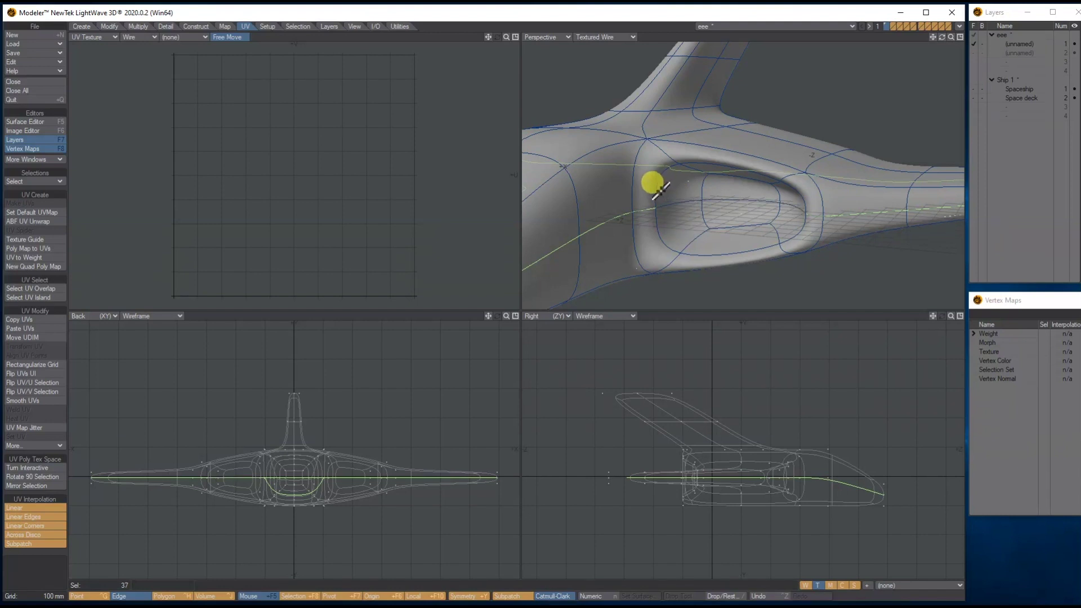
{"action": "mouse_move", "coordinate": [652, 184]}
{"action": "left_mouse_down"}
{"action": "mouse_move", "coordinate": [652, 237]}
{"action": "mouse_move", "coordinate": [735, 256]}
{"action": "mouse_move", "coordinate": [789, 246]}
{"action": "mouse_move", "coordinate": [796, 197]}
{"action": "mouse_move", "coordinate": [800, 228]}
{"action": "mouse_move", "coordinate": [796, 189]}
{"action": "mouse_move", "coordinate": [757, 169]}
{"action": "left_mouse_up"}
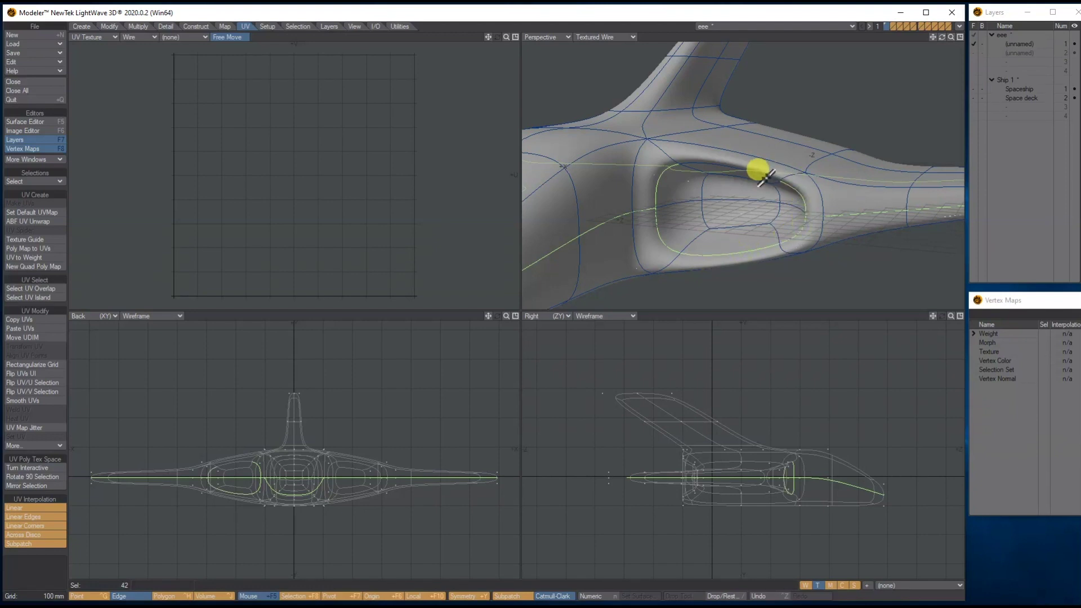
{"action": "mouse_move", "coordinate": [941, 37]}
{"action": "left_mouse_down"}
{"action": "mouse_move", "coordinate": [997, 62]}
{"action": "mouse_move", "coordinate": [980, 70]}
{"action": "mouse_move", "coordinate": [940, 48]}
{"action": "mouse_move", "coordinate": [942, 36]}
{"action": "left_mouse_up"}
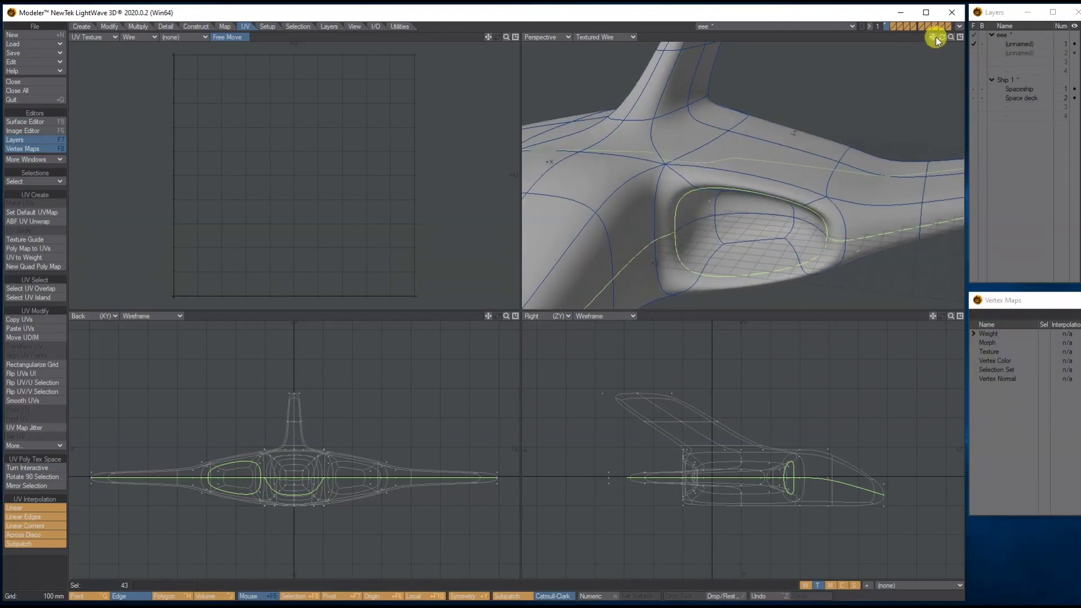
Deselect the loop edges inside the opposite engine intake and add its full rim to the edge selection.
{"action": "left_click_drag", "start_coordinate": [937, 40], "coordinate": [942, 37]}
{"action": "left_click", "coordinate": [770, 212]}
{"action": "mouse_move", "coordinate": [788, 200]}
{"action": "left_mouse_down"}
{"action": "mouse_move", "coordinate": [722, 205]}
{"action": "mouse_move", "coordinate": [662, 234]}
{"action": "mouse_move", "coordinate": [704, 259]}
{"action": "mouse_move", "coordinate": [719, 249]}
{"action": "mouse_move", "coordinate": [788, 250]}
{"action": "mouse_move", "coordinate": [789, 198]}
{"action": "mouse_move", "coordinate": [896, 63]}
{"action": "left_mouse_up"}
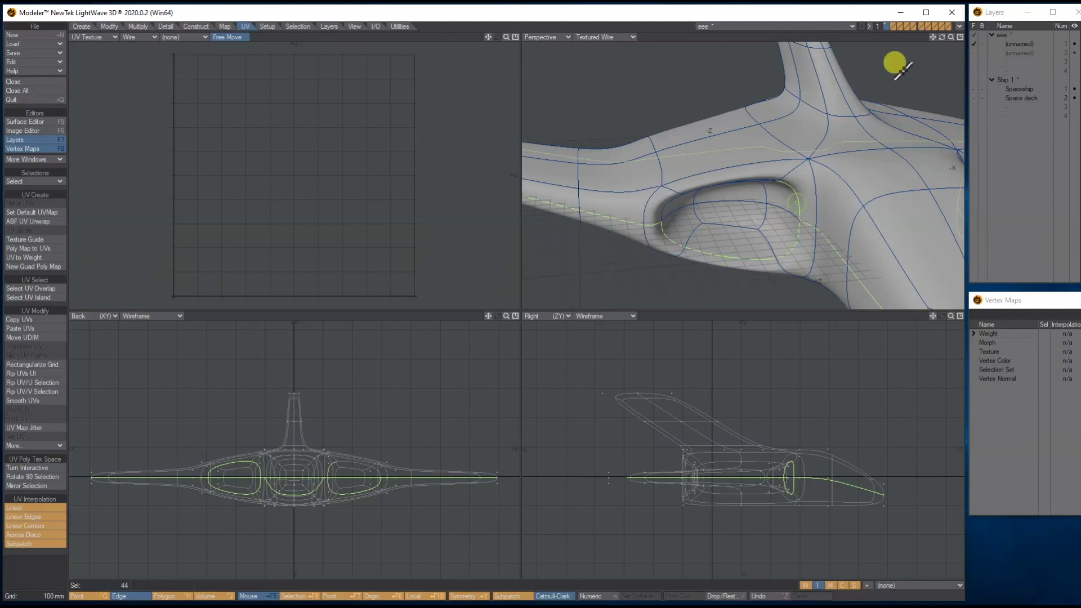
{"action": "left_click_drag", "start_coordinate": [942, 36], "coordinate": [943, 39]}
{"action": "left_click", "coordinate": [747, 134], "text": "shift"}
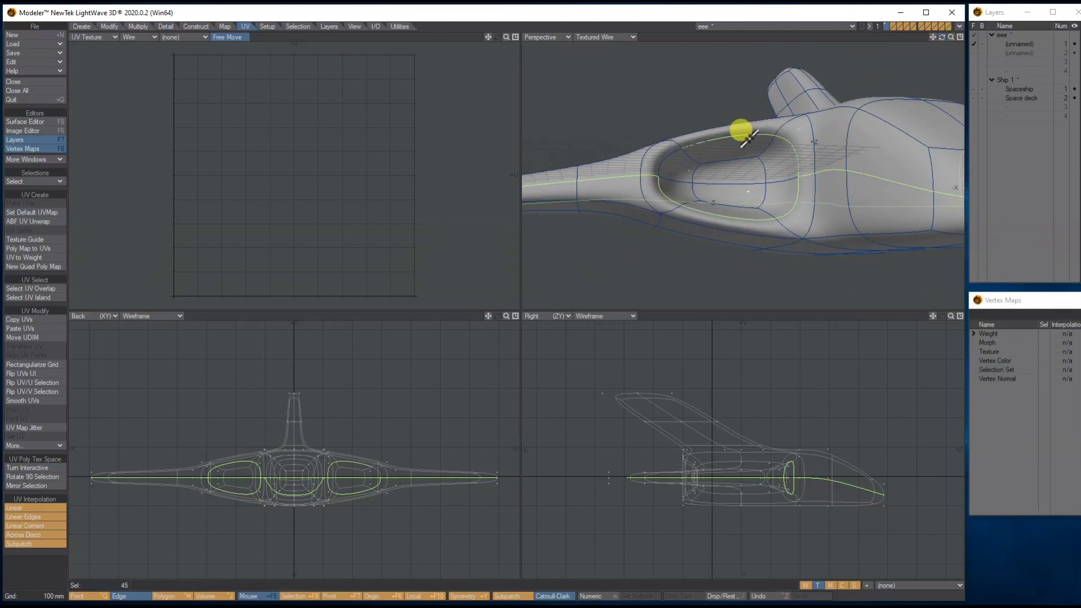
{"action": "left_click", "coordinate": [666, 163], "text": "shift"}
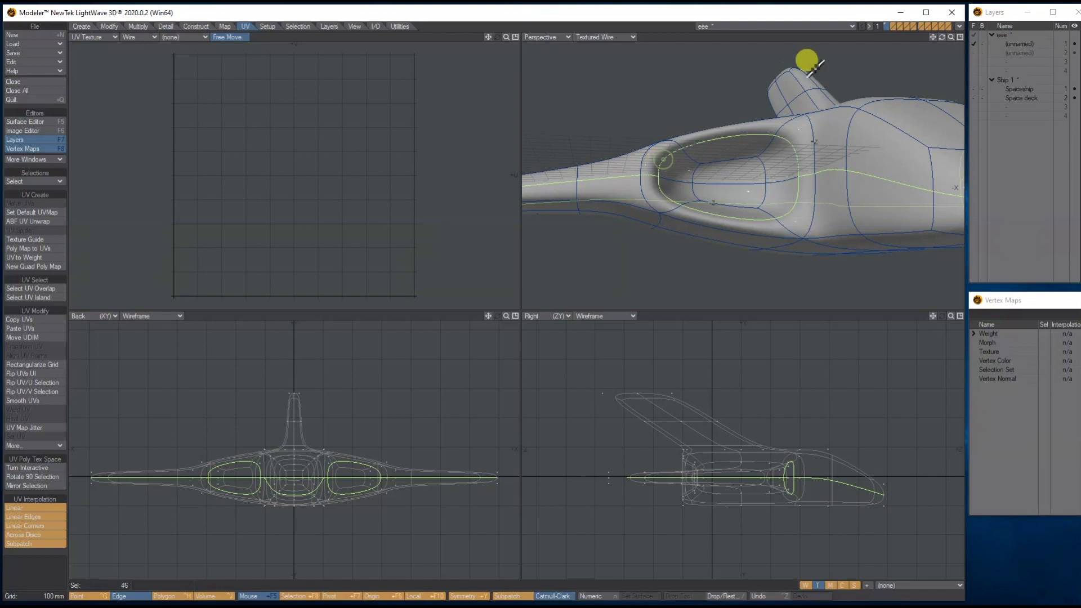
Deselect the loop edges inside the rear exhaust opening and select the edges around its outer rim.
{"action": "mouse_move", "coordinate": [942, 36]}
{"action": "left_mouse_down"}
{"action": "mouse_move", "coordinate": [944, 62]}
{"action": "mouse_move", "coordinate": [946, 40]}
{"action": "left_mouse_up"}
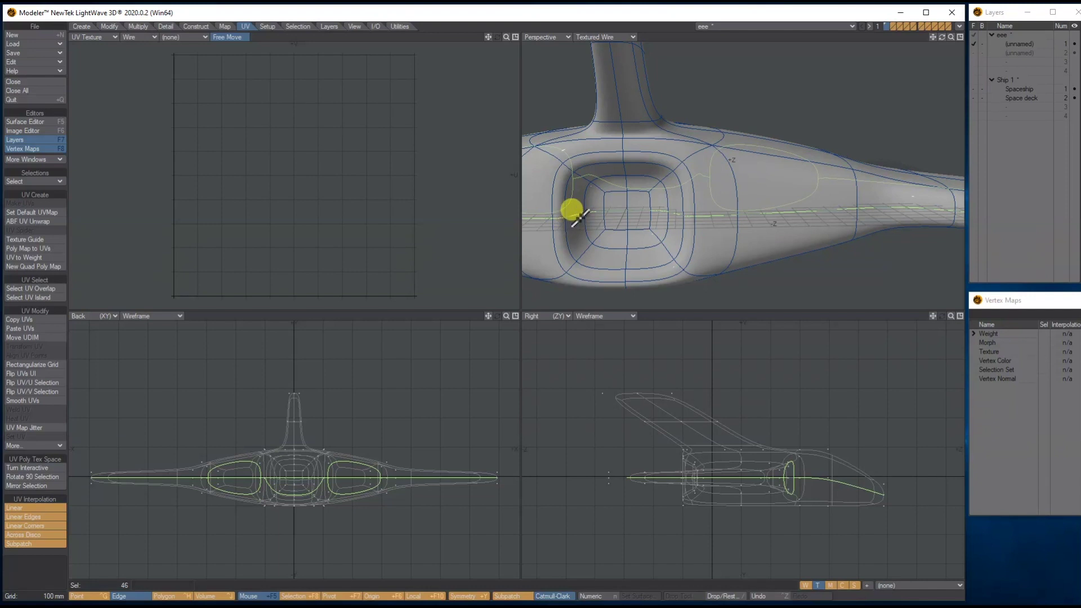
{"action": "mouse_move", "coordinate": [572, 211]}
{"action": "left_mouse_down"}
{"action": "mouse_move", "coordinate": [685, 212]}
{"action": "mouse_move", "coordinate": [690, 246]}
{"action": "mouse_move", "coordinate": [689, 179]}
{"action": "mouse_move", "coordinate": [661, 157]}
{"action": "mouse_move", "coordinate": [600, 155]}
{"action": "mouse_move", "coordinate": [555, 179]}
{"action": "mouse_move", "coordinate": [581, 279]}
{"action": "mouse_move", "coordinate": [654, 277]}
{"action": "mouse_move", "coordinate": [694, 241]}
{"action": "left_mouse_up"}
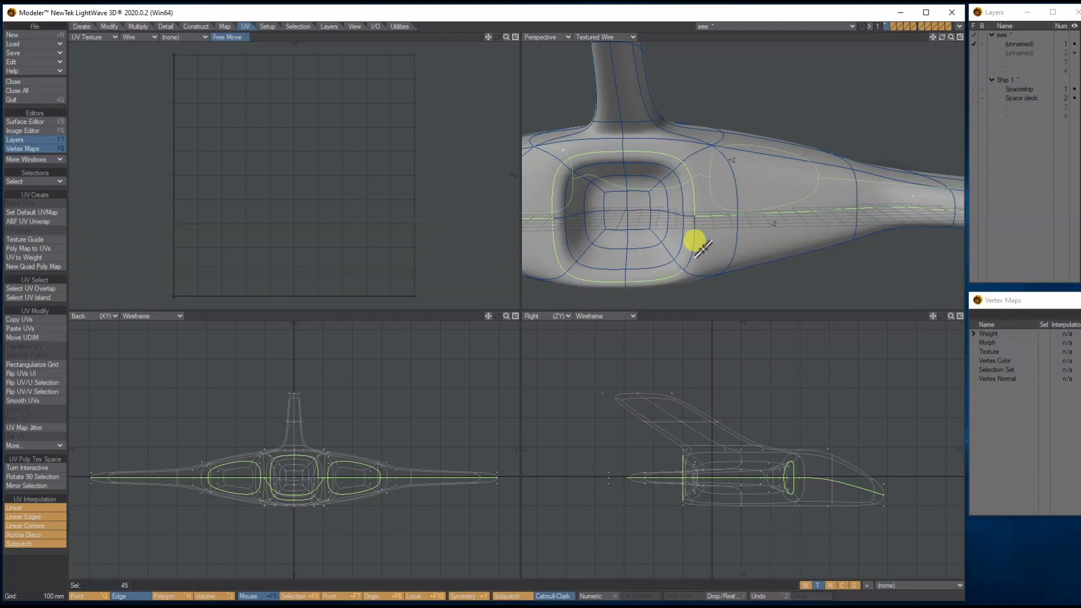
Add the edges around the base of the tail fin, on both sides, to the seam selection.
{"action": "mouse_move", "coordinate": [946, 39]}
{"action": "left_mouse_down"}
{"action": "mouse_move", "coordinate": [878, 58]}
{"action": "mouse_move", "coordinate": [835, 150]}
{"action": "mouse_move", "coordinate": [895, 176]}
{"action": "mouse_move", "coordinate": [724, 172]}
{"action": "mouse_move", "coordinate": [750, 180]}
{"action": "mouse_move", "coordinate": [769, 177]}
{"action": "mouse_move", "coordinate": [726, 173]}
{"action": "mouse_move", "coordinate": [736, 163]}
{"action": "left_mouse_up"}
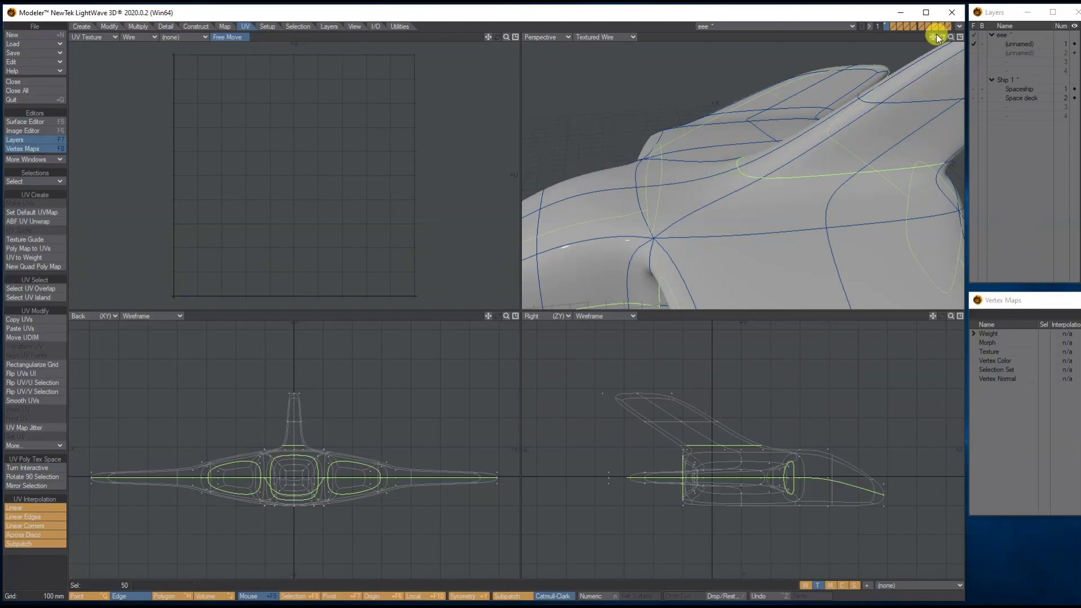
{"action": "left_click", "coordinate": [957, 38]}
{"action": "left_click_drag", "start_coordinate": [943, 38], "coordinate": [732, 51]}
{"action": "left_click_drag", "start_coordinate": [398, 293], "coordinate": [446, 290]}
{"action": "left_click_drag", "start_coordinate": [942, 37], "coordinate": [908, 53]}
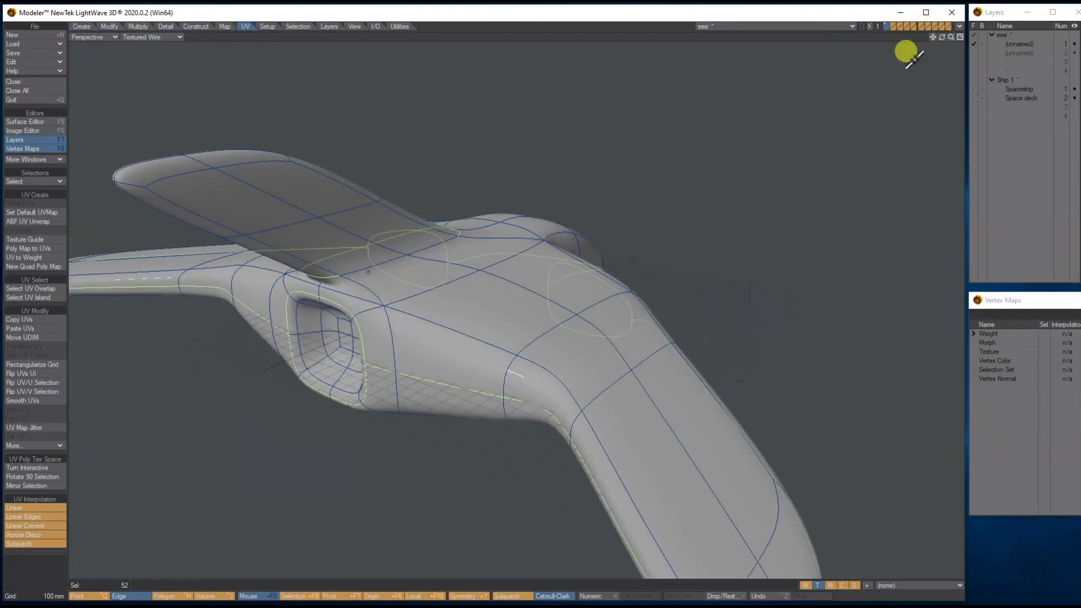
{"action": "left_click", "coordinate": [386, 261], "text": "shift"}
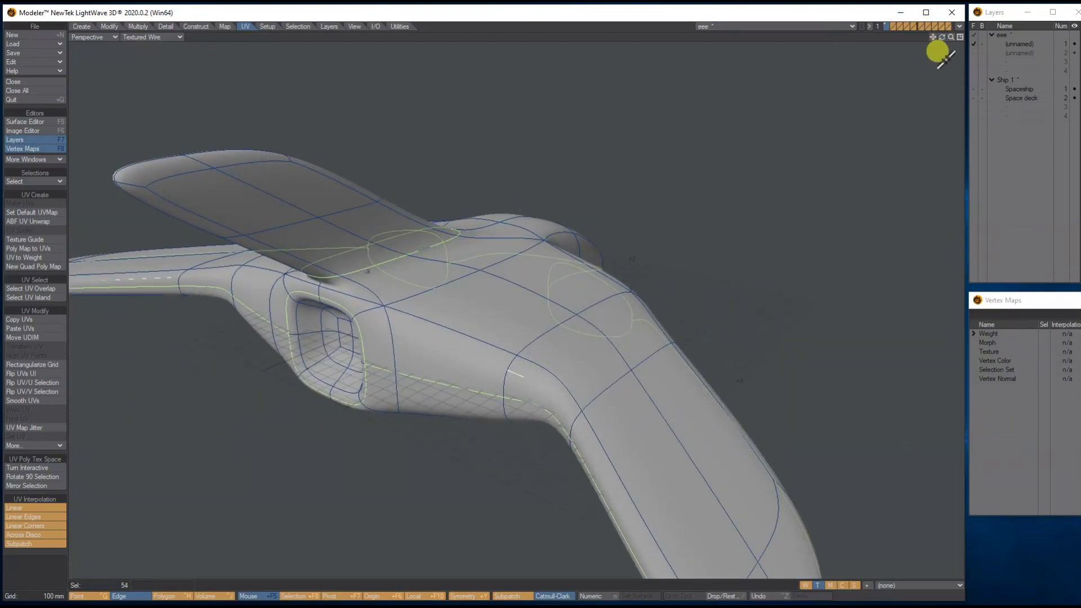
Add the edge line running up the front of the tail fin to the seam selection, from its base to the tip.
{"action": "left_click_drag", "start_coordinate": [942, 42], "coordinate": [702, 189]}
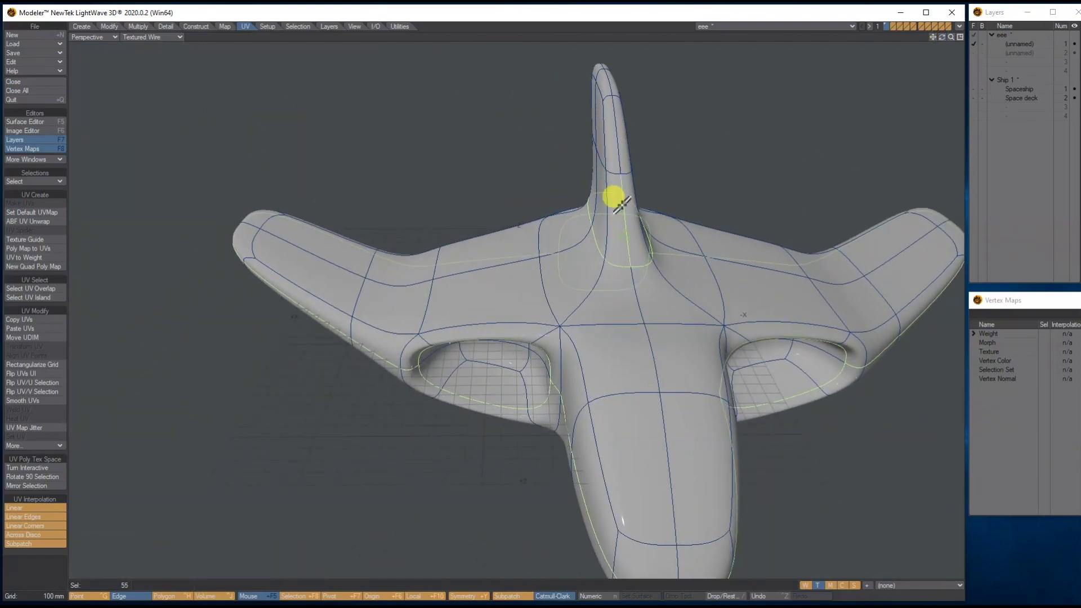
{"action": "left_click_drag", "start_coordinate": [619, 160], "coordinate": [611, 103]}
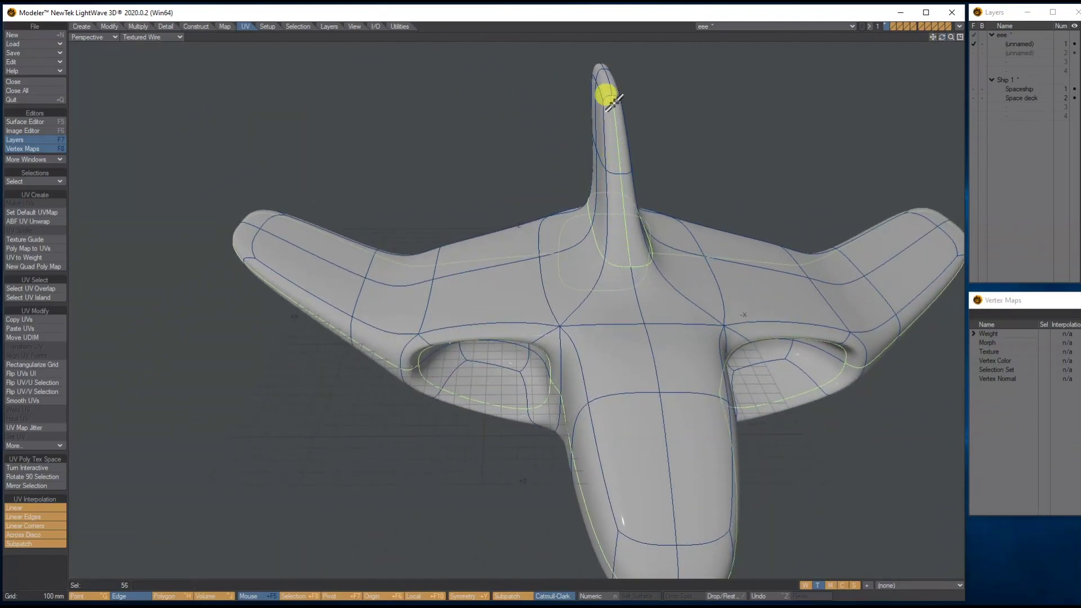
{"action": "left_click", "coordinate": [611, 92]}
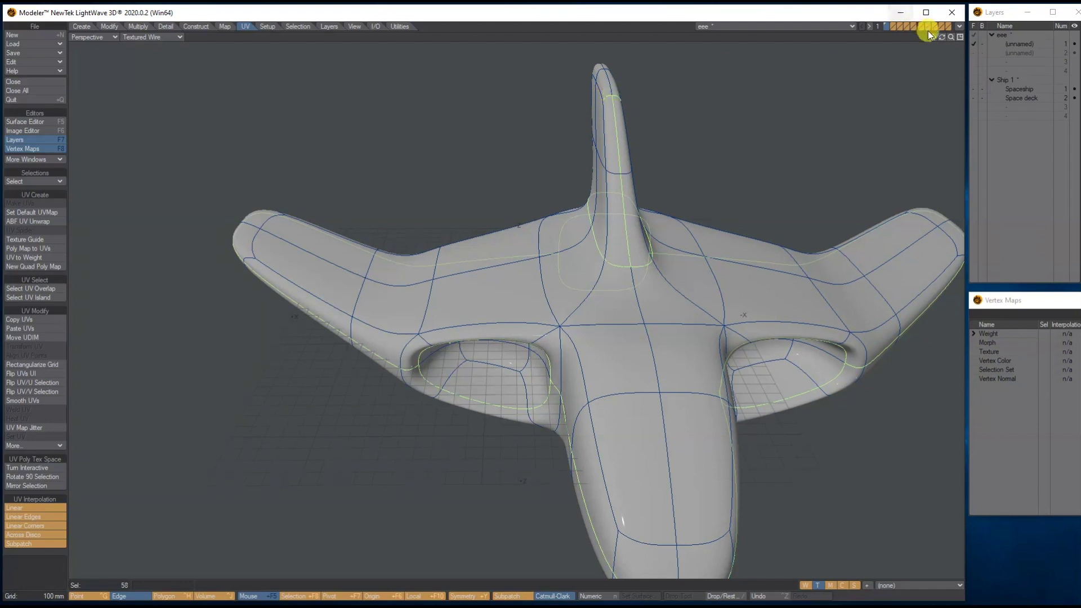
Add the edges around the tail fin's tip, on both sides and across the rear, to the seam selection.
{"action": "left_click_drag", "start_coordinate": [941, 37], "coordinate": [942, 37]}
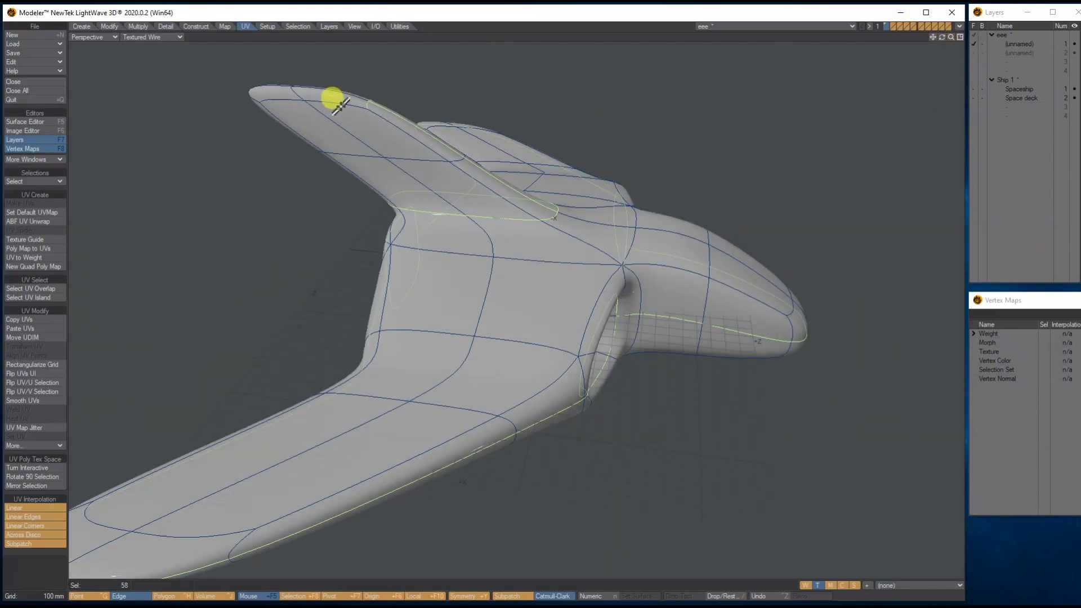
{"action": "left_click_drag", "start_coordinate": [331, 101], "coordinate": [269, 98]}
{"action": "left_click", "coordinate": [270, 99]}
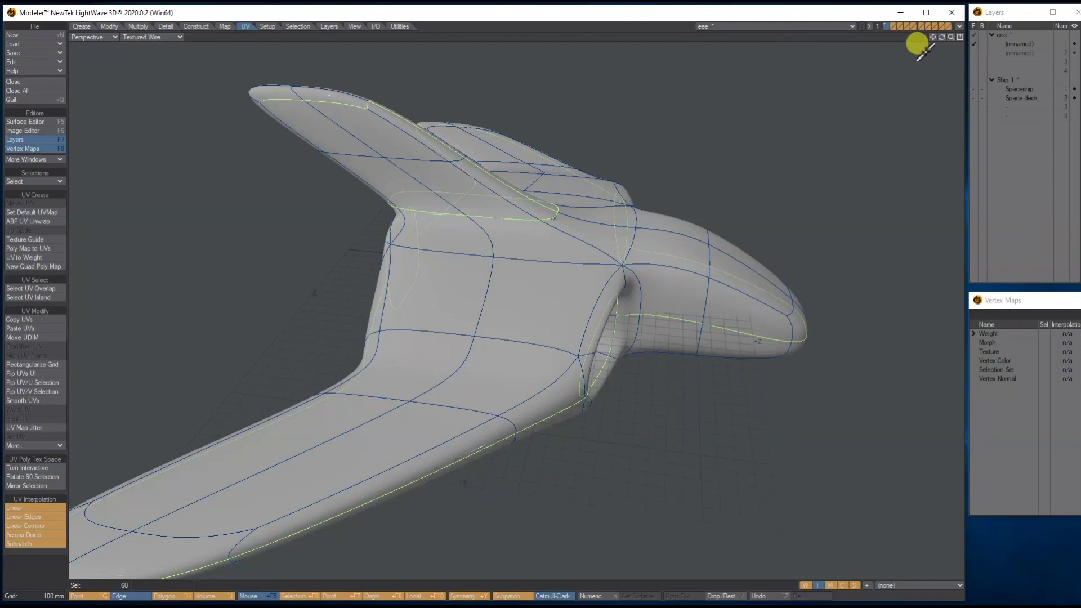
{"action": "mouse_move", "coordinate": [941, 37]}
{"action": "left_mouse_down"}
{"action": "mouse_move", "coordinate": [930, 37]}
{"action": "mouse_move", "coordinate": [957, 37]}
{"action": "left_mouse_up"}
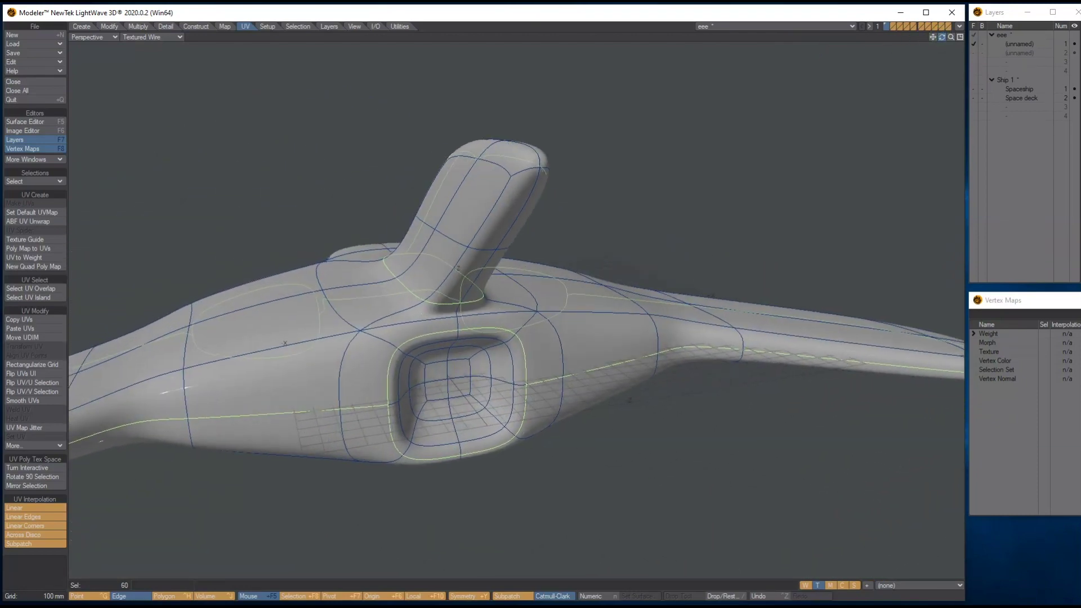
{"action": "left_click", "coordinate": [545, 170]}
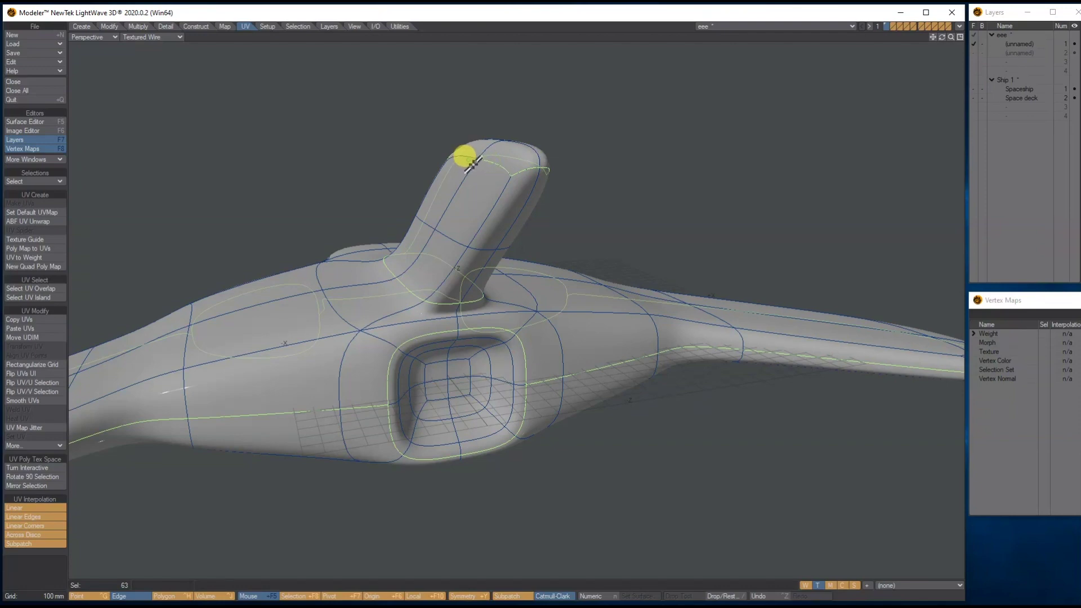
Restore the four-viewport layout and unwrap the ship along the selected seams with ABF UV Unwrap.
{"action": "left_click_drag", "start_coordinate": [942, 37], "coordinate": [670, 62]}
{"action": "left_click_drag", "start_coordinate": [766, 112], "coordinate": [584, 294]}
{"action": "left_click", "coordinate": [959, 38]}
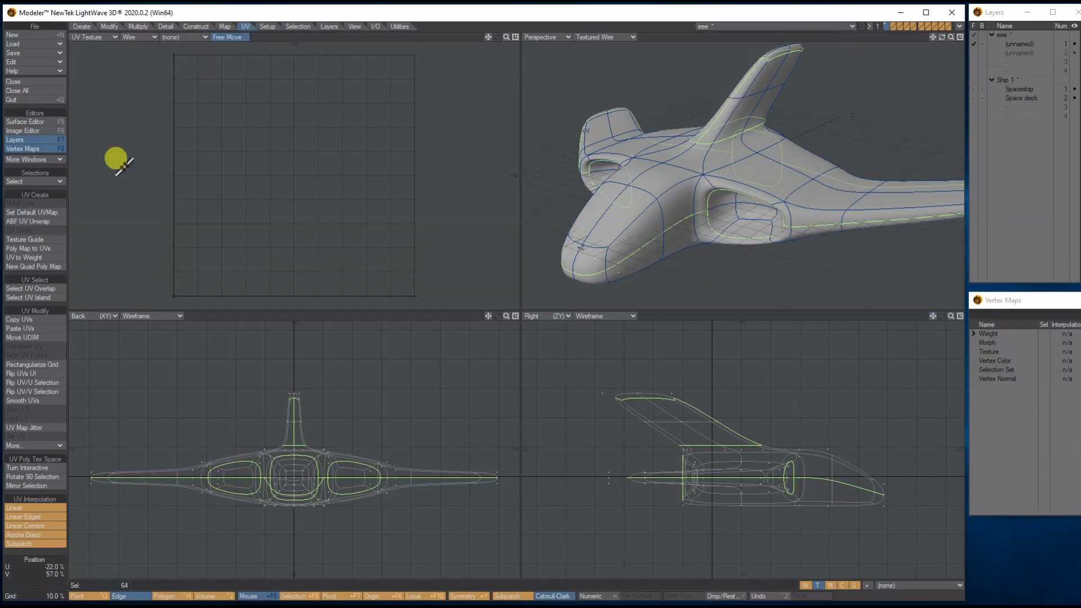
{"action": "left_click", "coordinate": [21, 223]}
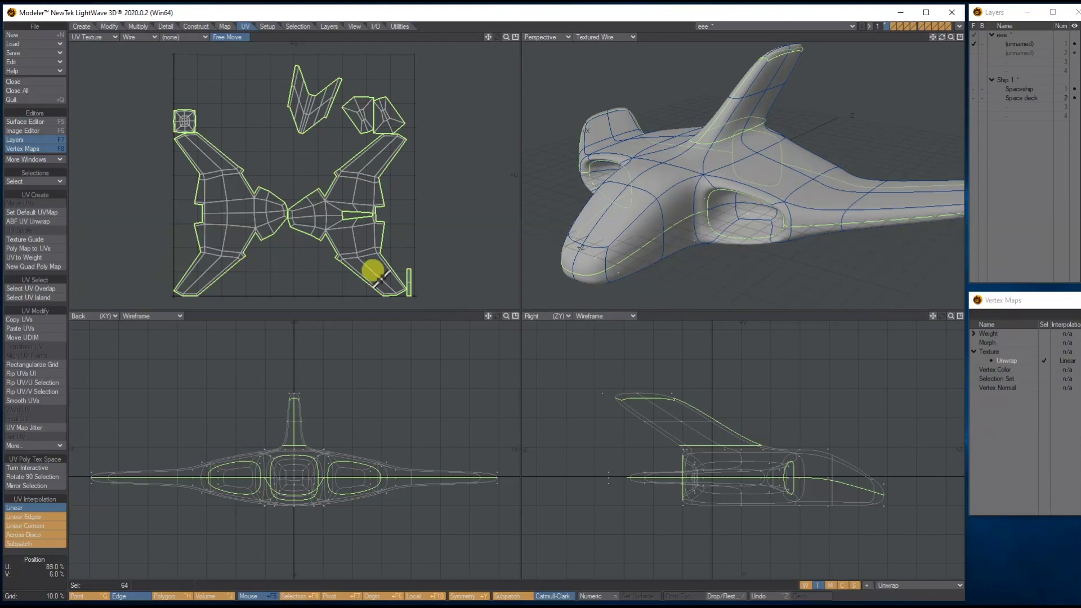
Switch to polygon mode and check which ship parts the wing, intake and fin UV islands belong to.
{"action": "key", "text": "ctrl+h"}
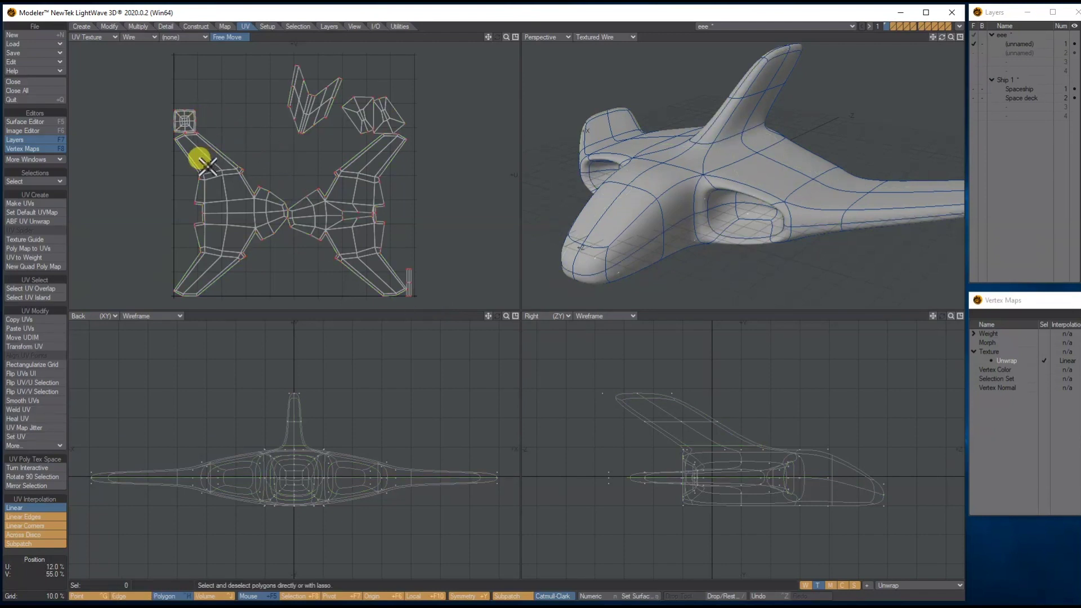
{"action": "mouse_move", "coordinate": [371, 172]}
{"action": "left_mouse_down"}
{"action": "mouse_move", "coordinate": [359, 187]}
{"action": "mouse_move", "coordinate": [360, 216]}
{"action": "mouse_move", "coordinate": [353, 183]}
{"action": "mouse_move", "coordinate": [379, 160]}
{"action": "left_mouse_up"}
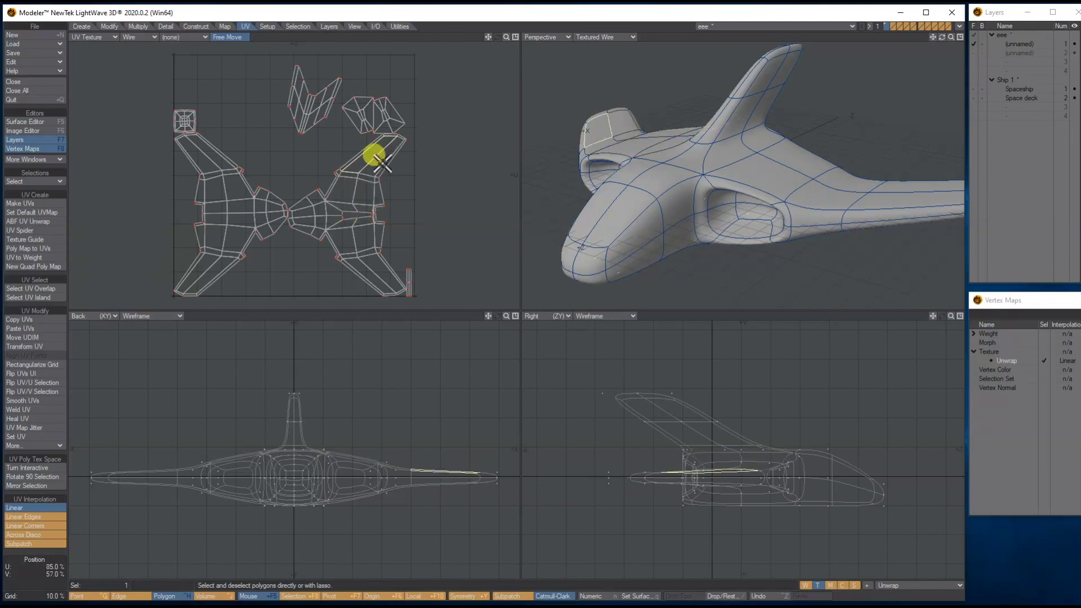
{"action": "left_click", "coordinate": [376, 166]}
{"action": "mouse_move", "coordinate": [221, 172]}
{"action": "left_mouse_down"}
{"action": "mouse_move", "coordinate": [221, 197]}
{"action": "mouse_move", "coordinate": [231, 171]}
{"action": "mouse_move", "coordinate": [210, 159]}
{"action": "left_mouse_up"}
{"action": "mouse_move", "coordinate": [389, 115]}
{"action": "left_mouse_down"}
{"action": "mouse_move", "coordinate": [373, 117]}
{"action": "mouse_move", "coordinate": [366, 103]}
{"action": "mouse_move", "coordinate": [371, 119]}
{"action": "left_mouse_up"}
{"action": "mouse_move", "coordinate": [293, 77]}
{"action": "left_mouse_down"}
{"action": "mouse_move", "coordinate": [331, 100]}
{"action": "mouse_move", "coordinate": [313, 105]}
{"action": "mouse_move", "coordinate": [285, 73]}
{"action": "mouse_move", "coordinate": [330, 106]}
{"action": "left_mouse_up"}
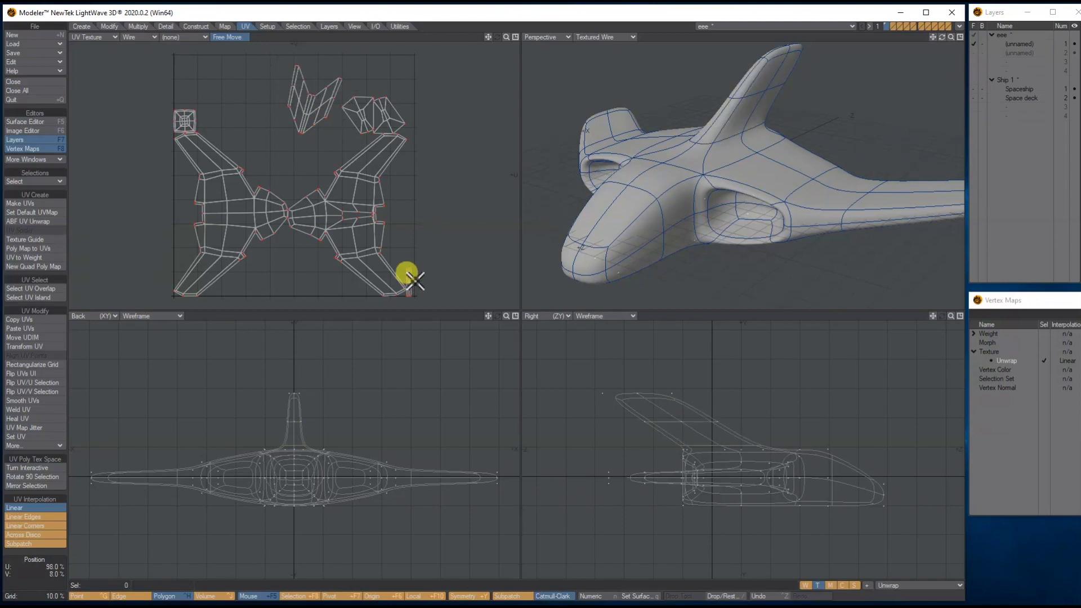
Select the fin tip's narrow UV strip and move it up beside the fin's UV island.
{"action": "mouse_move", "coordinate": [410, 276]}
{"action": "left_mouse_down"}
{"action": "mouse_move", "coordinate": [413, 300]}
{"action": "mouse_move", "coordinate": [397, 290]}
{"action": "mouse_move", "coordinate": [414, 262]}
{"action": "left_mouse_up"}
{"action": "key", "text": "t"}
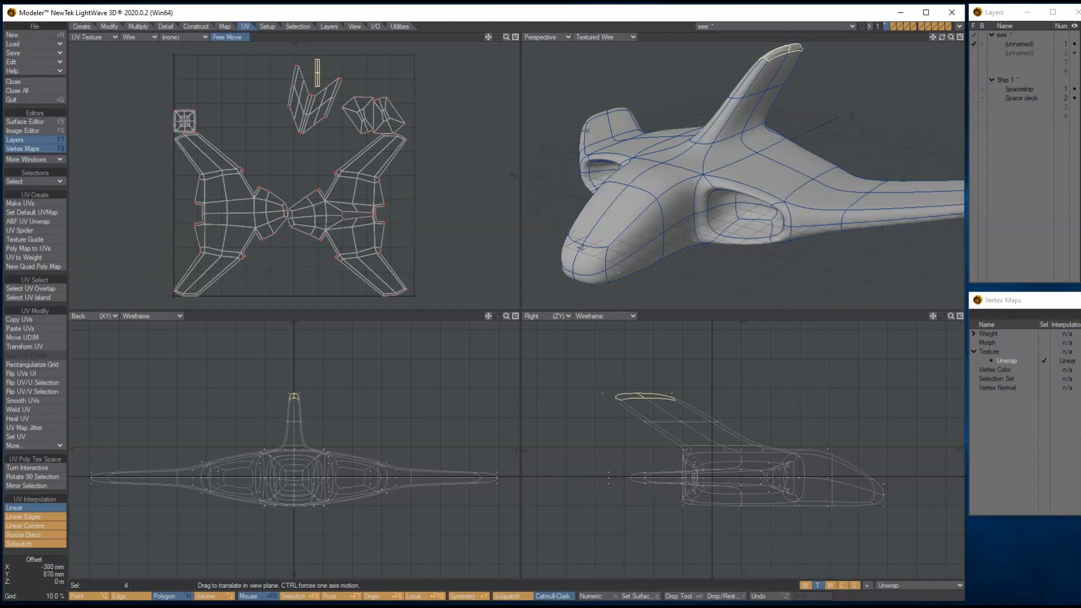
{"action": "key", "text": "Return"}
{"action": "key", "text": "slash"}
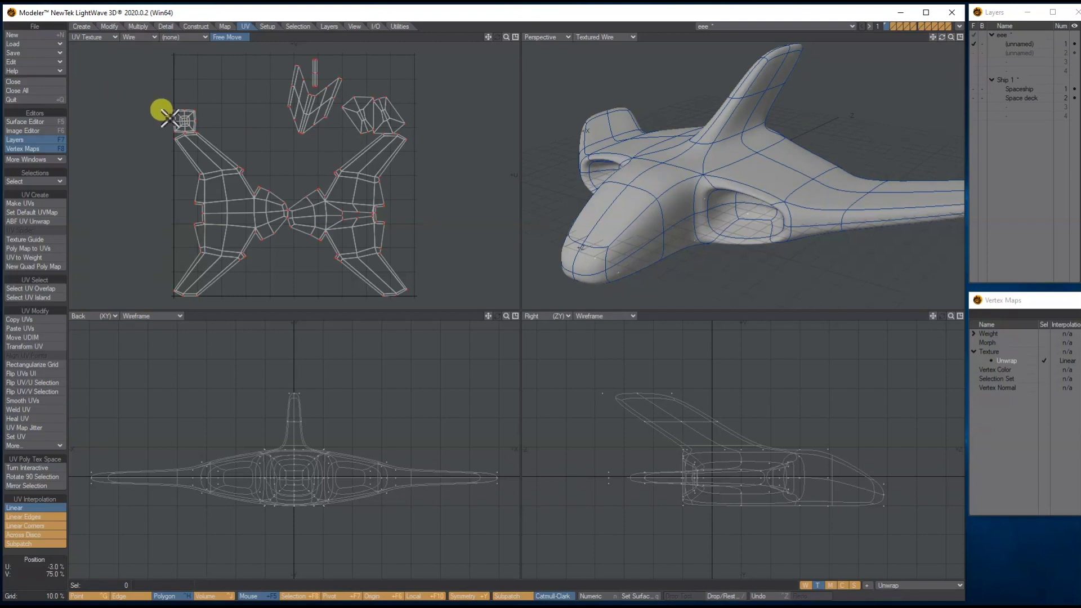
Select all polygons of the rear exhaust's UV island and move it clear of the wing island.
{"action": "left_click_drag", "start_coordinate": [199, 119], "coordinate": [185, 118]}
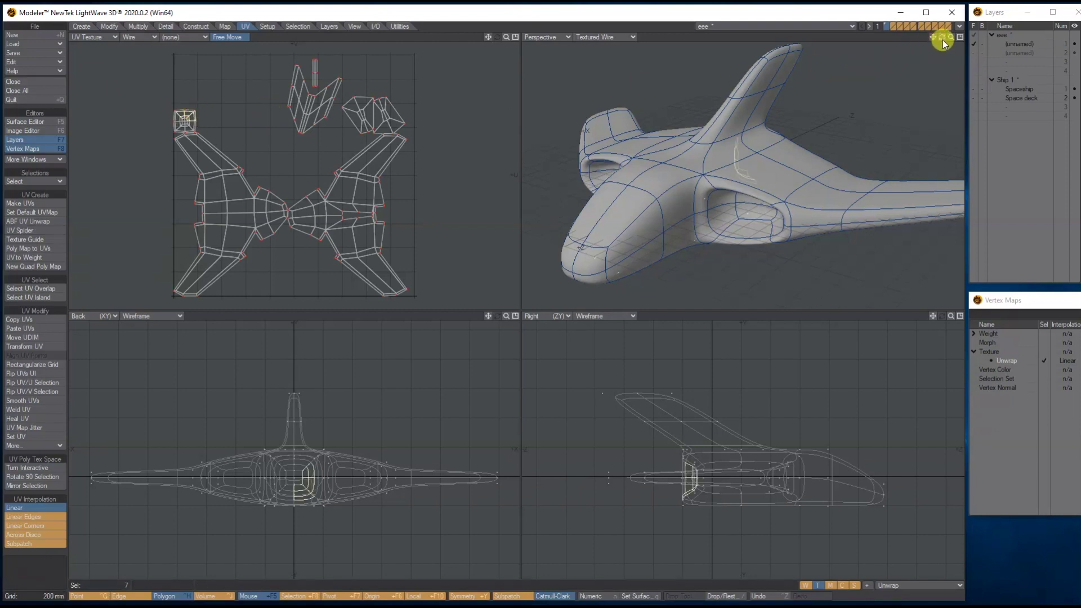
{"action": "left_click_drag", "start_coordinate": [943, 39], "coordinate": [769, 58]}
{"action": "left_click_drag", "start_coordinate": [212, 113], "coordinate": [177, 109]}
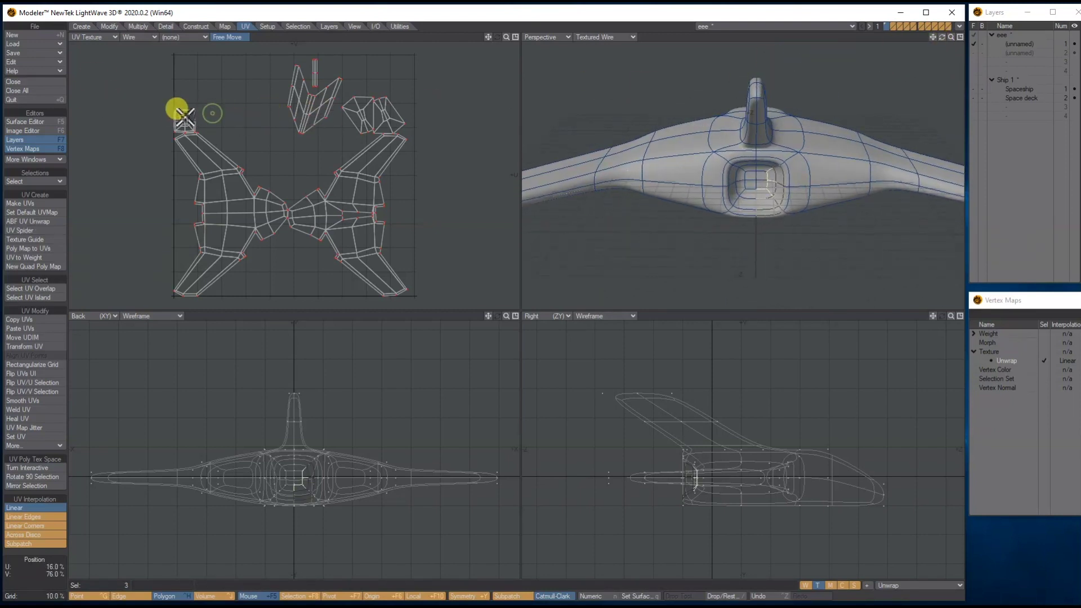
{"action": "left_click", "coordinate": [184, 118]}
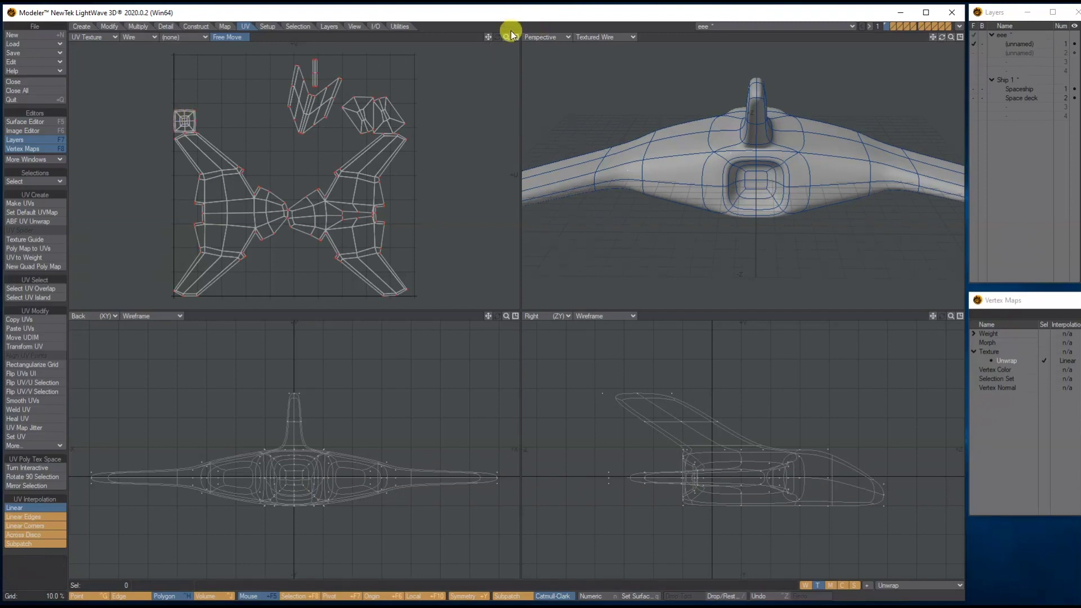
{"action": "left_click_drag", "start_coordinate": [488, 37], "coordinate": [544, 37]}
{"action": "left_click", "coordinate": [219, 105]}
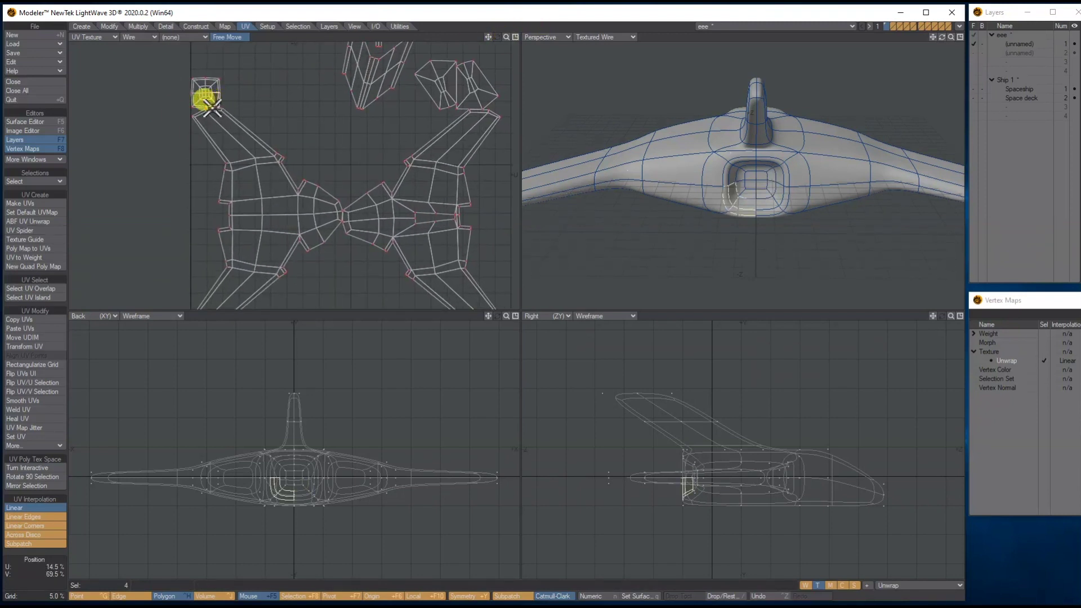
{"action": "mouse_move", "coordinate": [203, 99]}
{"action": "left_mouse_down"}
{"action": "mouse_move", "coordinate": [186, 87]}
{"action": "mouse_move", "coordinate": [193, 93]}
{"action": "mouse_move", "coordinate": [195, 82]}
{"action": "left_mouse_up"}
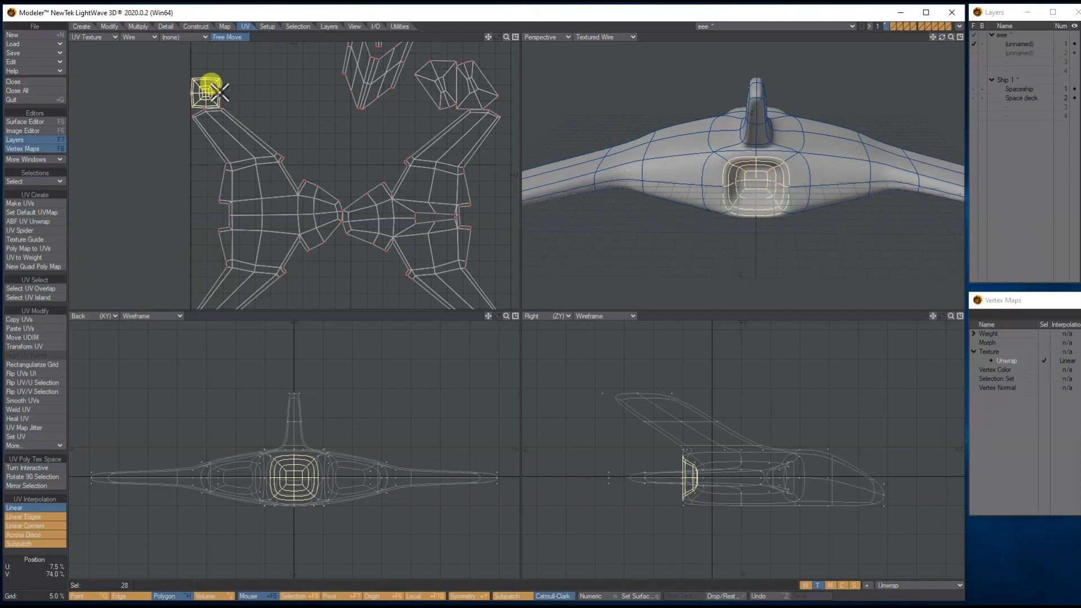
{"action": "left_click_drag", "start_coordinate": [217, 90], "coordinate": [247, 68]}
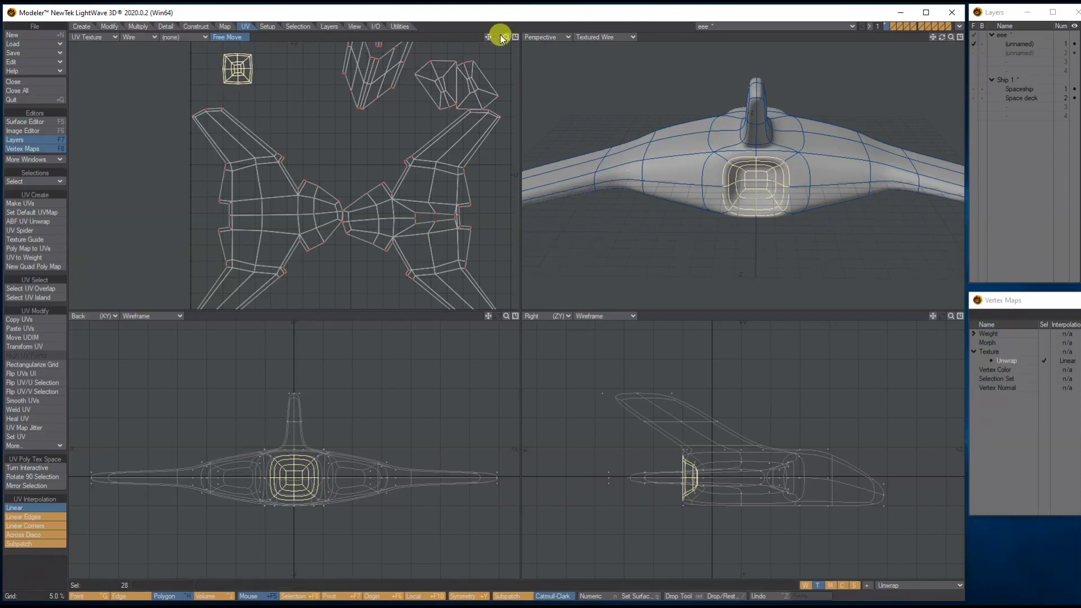
Enlarge the exhaust UV island with the Size tool and move it into the upper-left corner of the UV space.
{"action": "left_click_drag", "start_coordinate": [489, 37], "coordinate": [456, 115]}
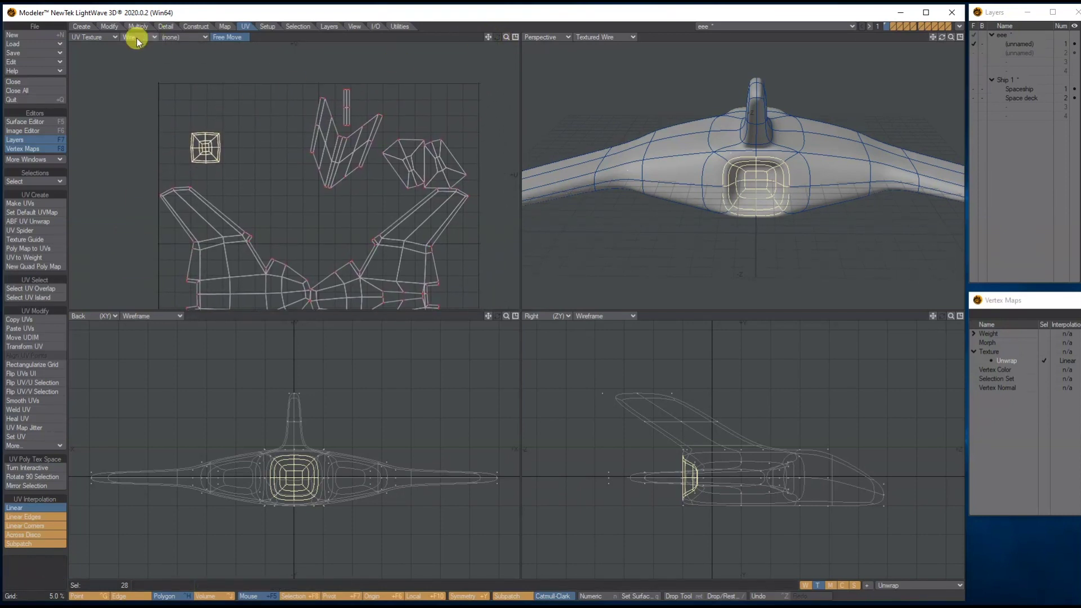
{"action": "left_click", "coordinate": [110, 28]}
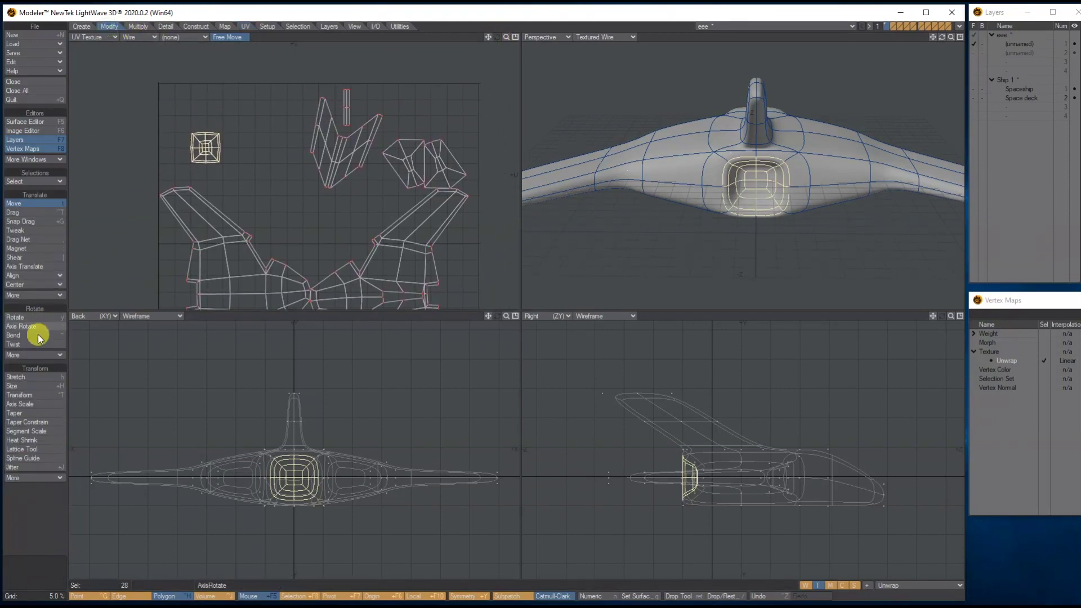
{"action": "left_click", "coordinate": [25, 386]}
{"action": "left_click_drag", "start_coordinate": [198, 149], "coordinate": [193, 113]}
{"action": "key", "text": "t"}
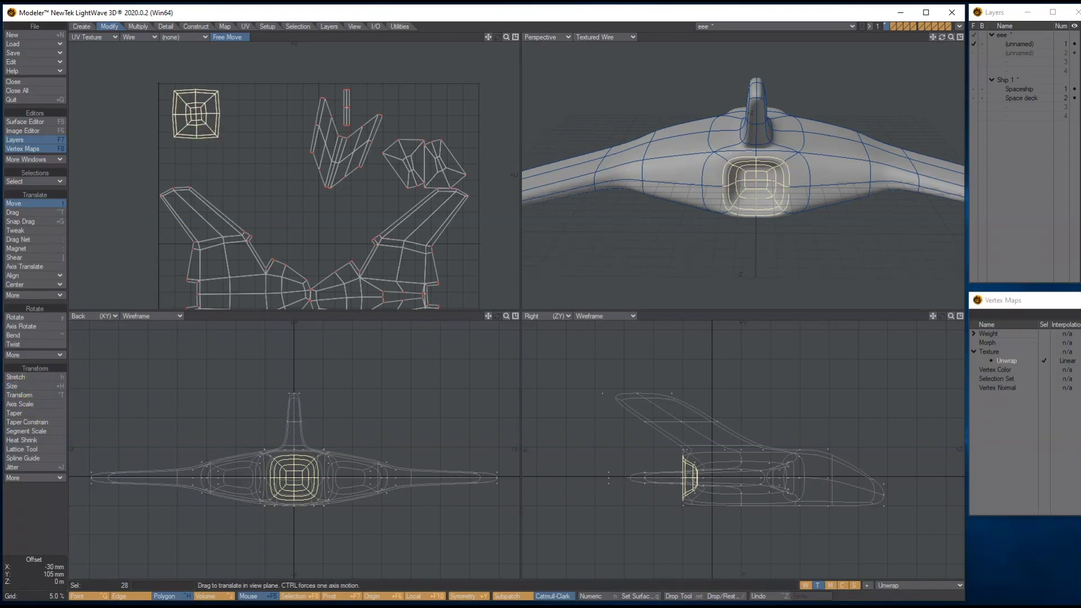
{"action": "key", "text": "Return"}
{"action": "key", "text": "period"}
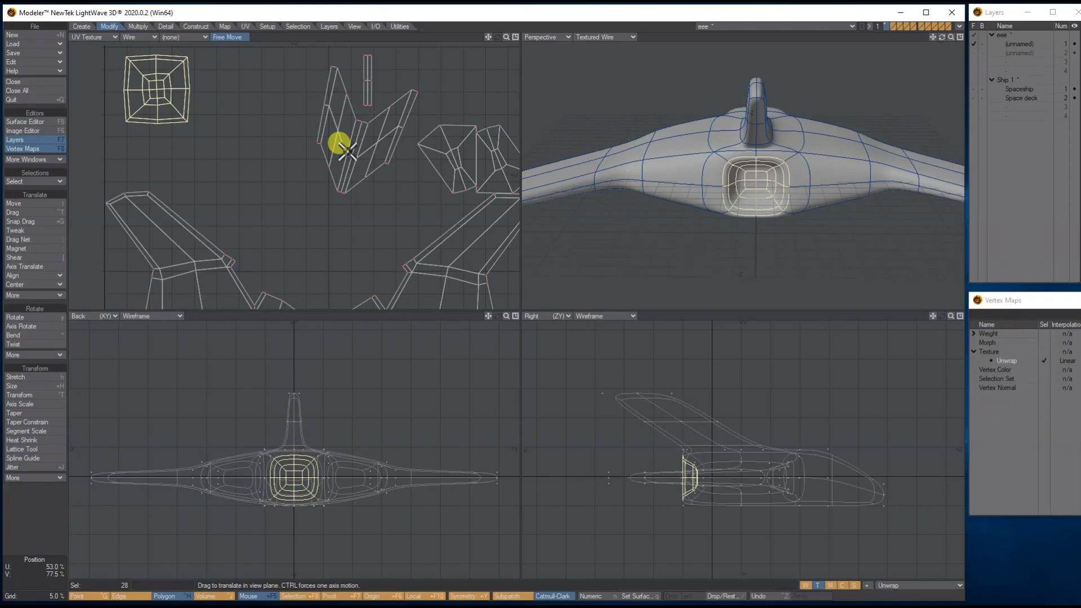
{"action": "key", "text": "slash"}
Select the tail fin's UV island, rotate it upright into a symmetric V, and move it beside the exhaust island.
{"action": "mouse_move", "coordinate": [320, 88]}
{"action": "left_mouse_down"}
{"action": "mouse_move", "coordinate": [370, 125]}
{"action": "mouse_move", "coordinate": [415, 118]}
{"action": "mouse_move", "coordinate": [366, 172]}
{"action": "mouse_move", "coordinate": [321, 132]}
{"action": "mouse_move", "coordinate": [342, 167]}
{"action": "mouse_move", "coordinate": [397, 128]}
{"action": "mouse_move", "coordinate": [334, 158]}
{"action": "mouse_move", "coordinate": [335, 143]}
{"action": "mouse_move", "coordinate": [261, 155]}
{"action": "left_mouse_up"}
{"action": "key", "text": "y"}
{"action": "key", "text": "t"}
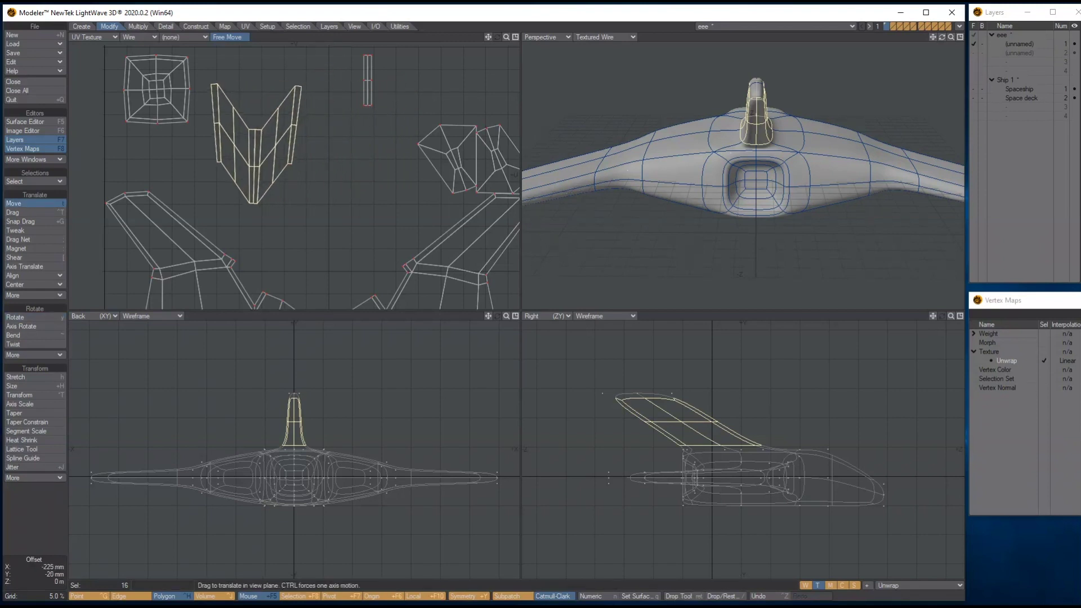
{"action": "key", "text": "Return"}
{"action": "key", "text": "/"}
Move the fin tip's UV strip directly above the centre of the fin island and check the fin polygons' orientation.
{"action": "mouse_move", "coordinate": [390, 75]}
{"action": "left_mouse_down"}
{"action": "mouse_move", "coordinate": [377, 104]}
{"action": "mouse_move", "coordinate": [367, 78]}
{"action": "left_mouse_up"}
{"action": "key", "text": "t"}
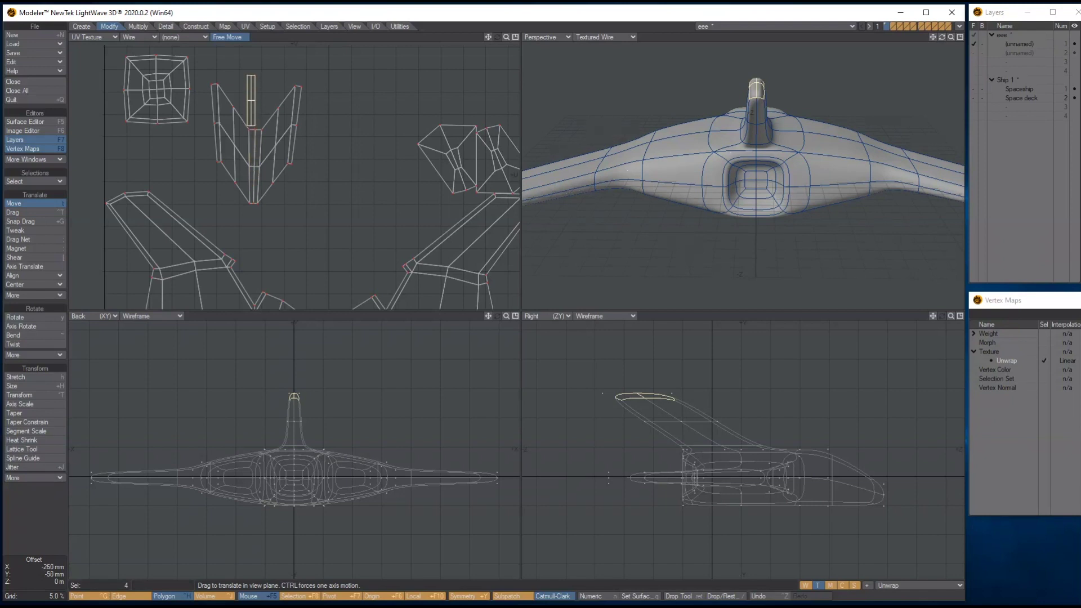
{"action": "key", "text": "space"}
{"action": "key", "text": "slash"}
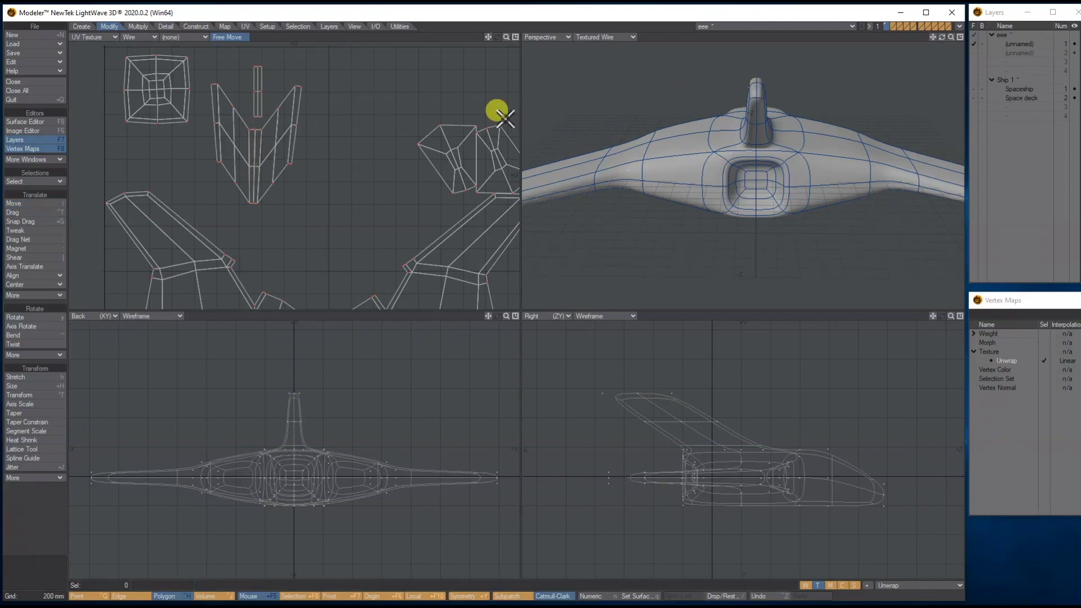
{"action": "left_click_drag", "start_coordinate": [262, 148], "coordinate": [275, 120]}
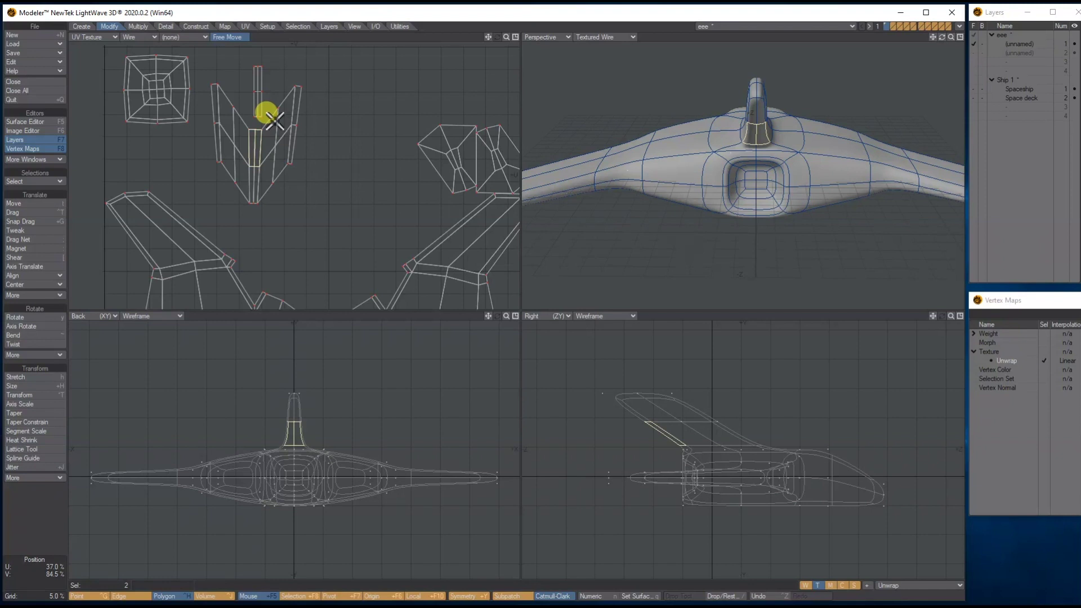
{"action": "left_click", "coordinate": [258, 154]}
{"action": "mouse_move", "coordinate": [311, 112]}
{"action": "left_mouse_down"}
{"action": "mouse_move", "coordinate": [273, 116]}
{"action": "mouse_move", "coordinate": [247, 137]}
{"action": "mouse_move", "coordinate": [218, 108]}
{"action": "mouse_move", "coordinate": [283, 116]}
{"action": "mouse_move", "coordinate": [314, 144]}
{"action": "mouse_move", "coordinate": [246, 174]}
{"action": "mouse_move", "coordinate": [218, 140]}
{"action": "mouse_move", "coordinate": [310, 138]}
{"action": "mouse_move", "coordinate": [297, 115]}
{"action": "left_mouse_up"}
Move one engine intake's UV island beside the fin island and rotate it about -110° so that it lies horizontally.
{"action": "mouse_move", "coordinate": [449, 138]}
{"action": "left_mouse_down"}
{"action": "mouse_move", "coordinate": [445, 162]}
{"action": "mouse_move", "coordinate": [464, 165]}
{"action": "mouse_move", "coordinate": [455, 181]}
{"action": "mouse_move", "coordinate": [446, 144]}
{"action": "mouse_move", "coordinate": [358, 105]}
{"action": "left_mouse_up"}
{"action": "key", "text": "t"}
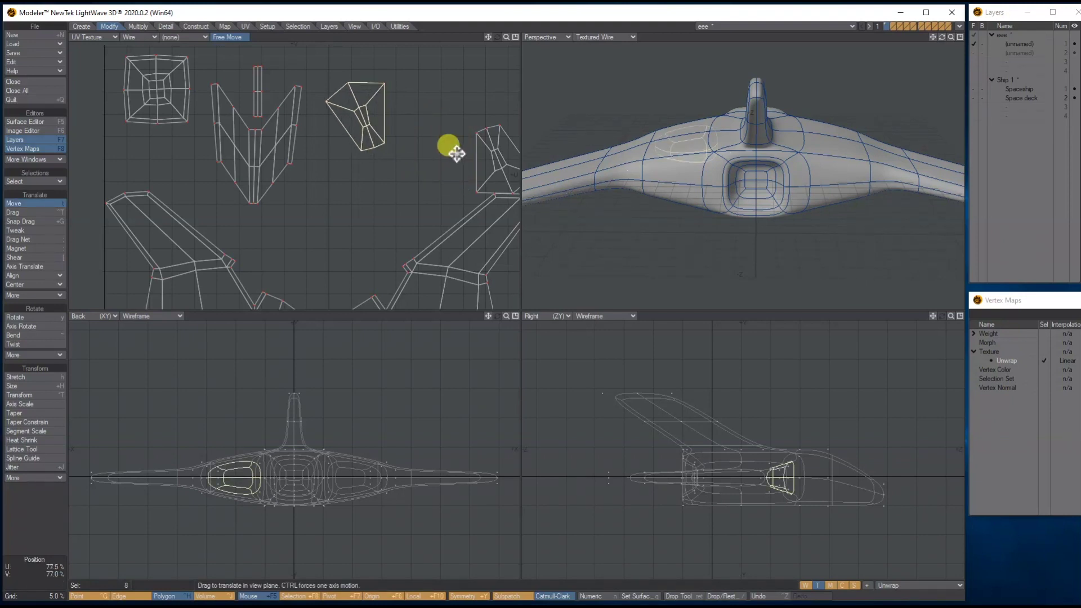
{"action": "key", "text": "y"}
{"action": "left_click_drag", "start_coordinate": [369, 110], "coordinate": [313, 110]}
{"action": "left_click_drag", "start_coordinate": [402, 110], "coordinate": [411, 110]}
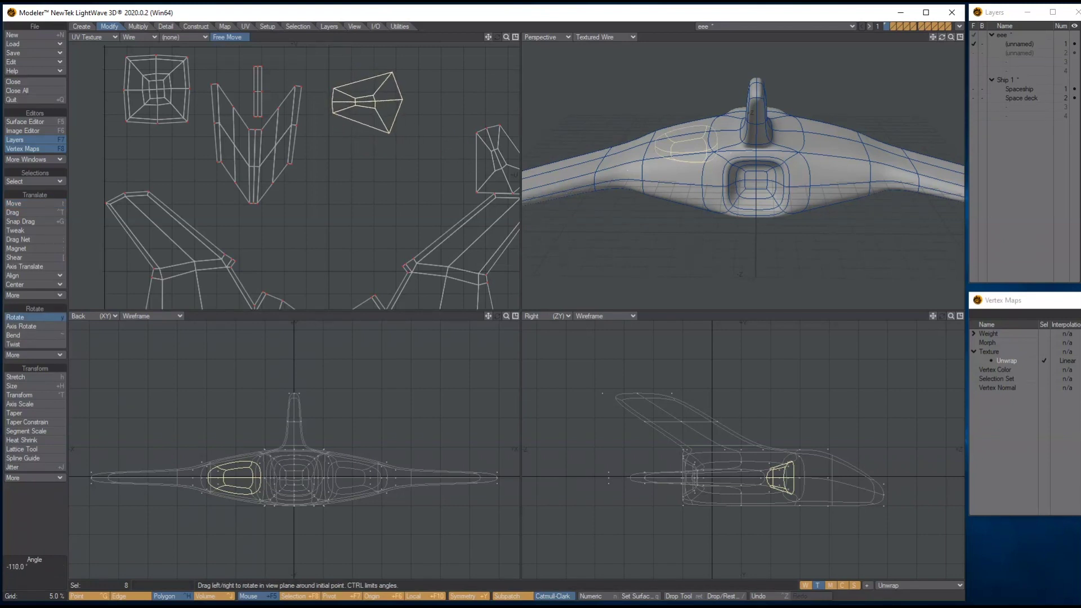
{"action": "key", "text": "Return"}
{"action": "key", "text": "slash"}
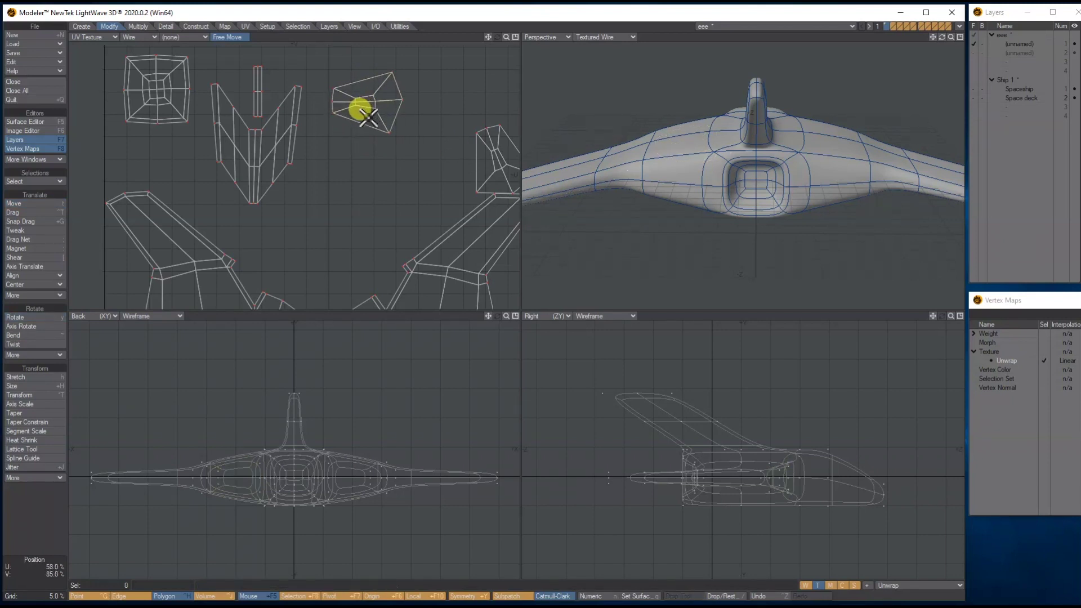
Move the other engine intake's UV island beside the first and rotate it to lie horizontally as its mirror image.
{"action": "left_click_drag", "start_coordinate": [942, 38], "coordinate": [907, 51]}
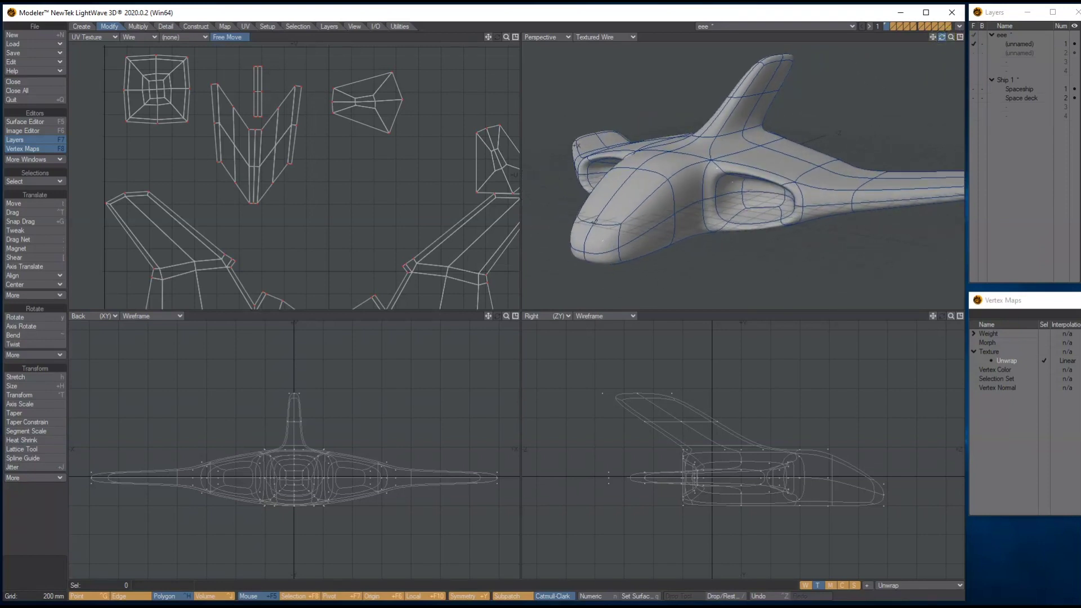
{"action": "left_click", "coordinate": [341, 105]}
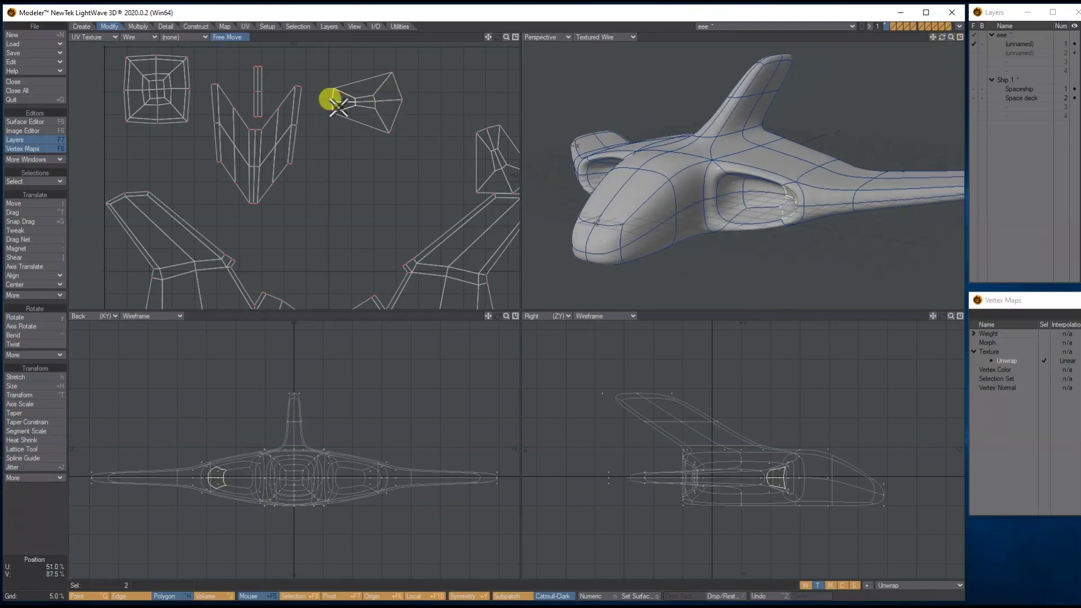
{"action": "mouse_move", "coordinate": [341, 102]}
{"action": "left_mouse_down"}
{"action": "mouse_move", "coordinate": [506, 140]}
{"action": "mouse_move", "coordinate": [485, 138]}
{"action": "mouse_move", "coordinate": [490, 172]}
{"action": "mouse_move", "coordinate": [480, 153]}
{"action": "mouse_move", "coordinate": [494, 150]}
{"action": "mouse_move", "coordinate": [453, 111]}
{"action": "mouse_move", "coordinate": [518, 114]}
{"action": "mouse_move", "coordinate": [444, 109]}
{"action": "left_mouse_up"}
{"action": "key", "text": "t"}
{"action": "key", "text": "y"}
{"action": "left_click", "coordinate": [452, 111]}
{"action": "key", "text": "t"}
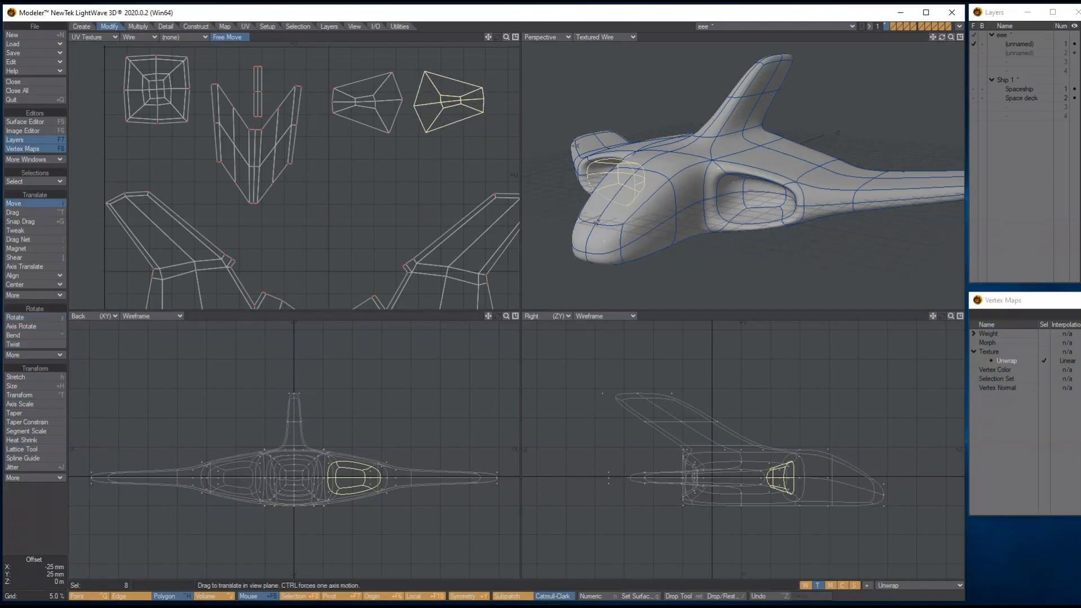
{"action": "key", "text": "Return"}
{"action": "key", "text": "slash"}
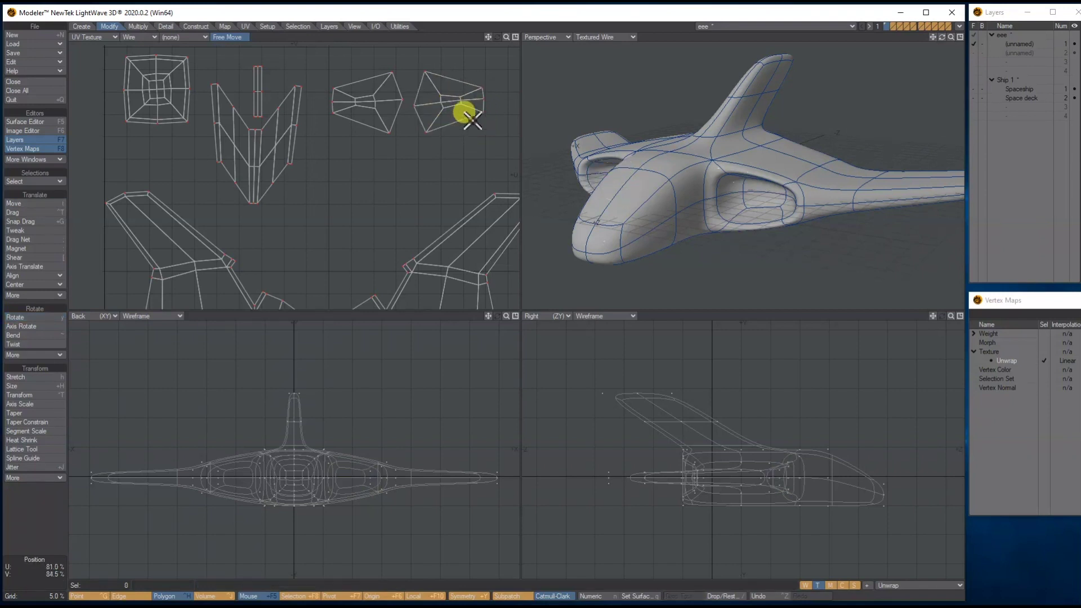
Scale all UV islands down slightly to leave a margin inside the UV square and line up the second engine intake's island with the first.
{"action": "mouse_move", "coordinate": [465, 113]}
{"action": "left_mouse_down"}
{"action": "mouse_move", "coordinate": [441, 87]}
{"action": "mouse_move", "coordinate": [475, 110]}
{"action": "mouse_move", "coordinate": [439, 134]}
{"action": "left_mouse_up"}
{"action": "left_click_drag", "start_coordinate": [508, 37], "coordinate": [451, 36]}
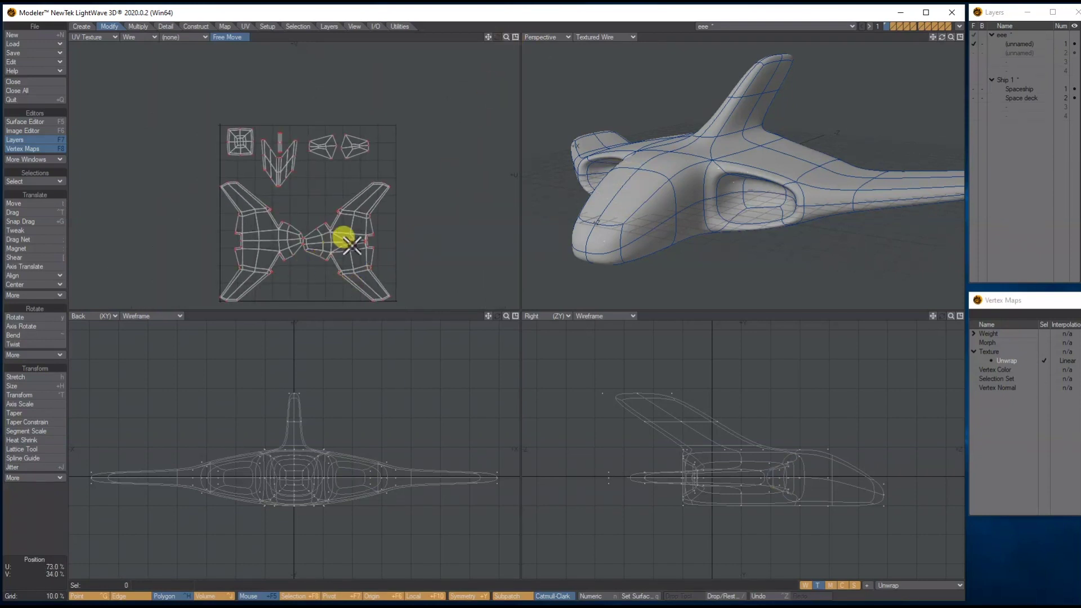
{"action": "left_click", "coordinate": [42, 386]}
{"action": "left_click_drag", "start_coordinate": [295, 234], "coordinate": [361, 294]}
{"action": "key", "text": "t"}
{"action": "left_click_drag", "start_coordinate": [321, 254], "coordinate": [323, 253]}
{"action": "key", "text": "Return"}
{"action": "key", "text": "slash"}
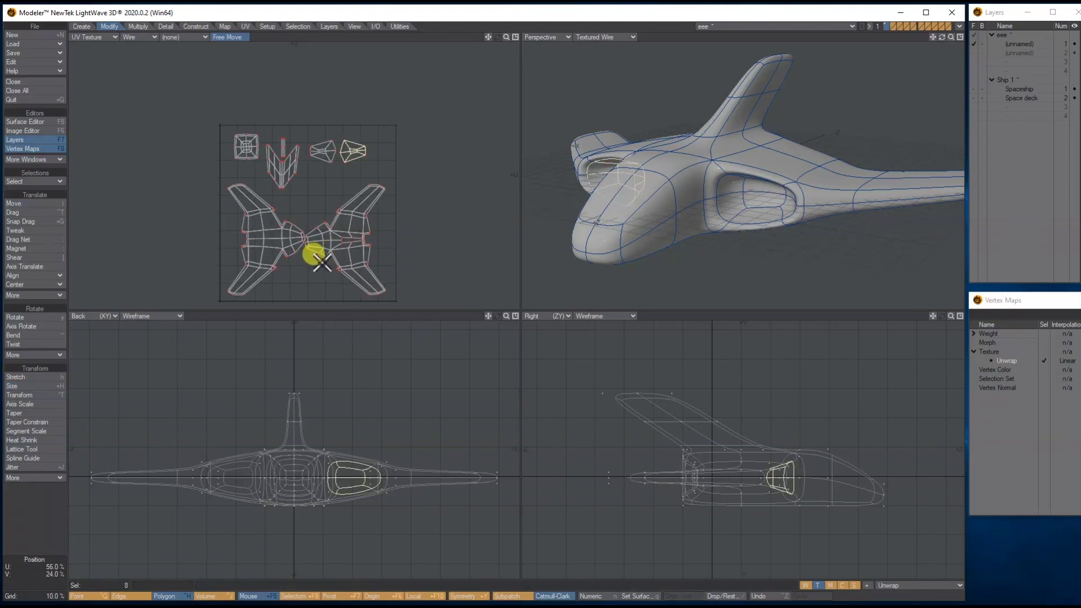
{"action": "left_click", "coordinate": [322, 261]}
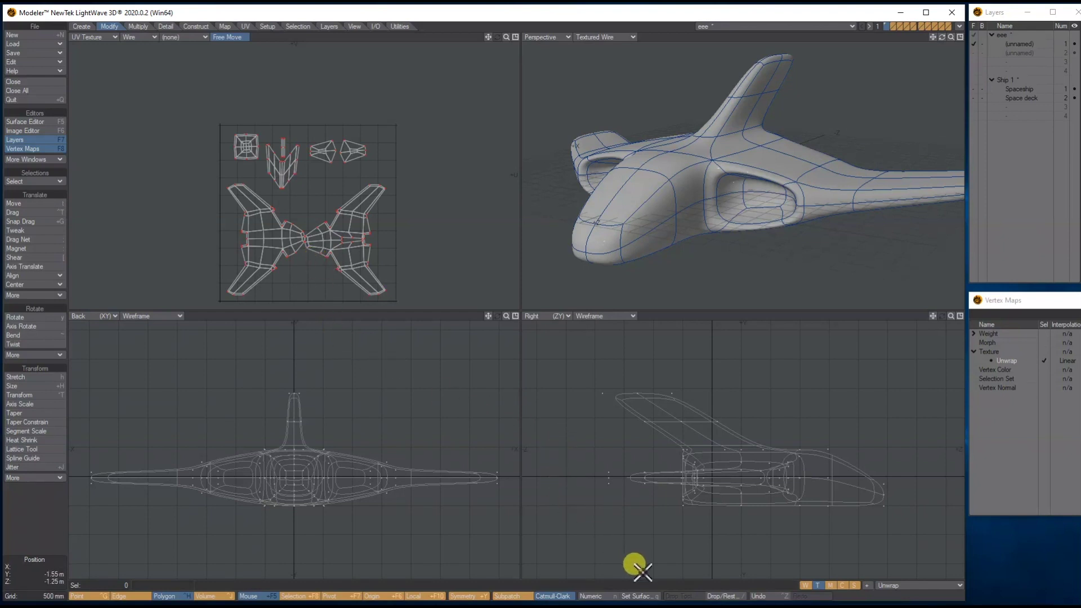
Assign a new surface named "Ship 1" to the whole spaceship model with the default surface settings.
{"action": "left_click", "coordinate": [638, 595]}
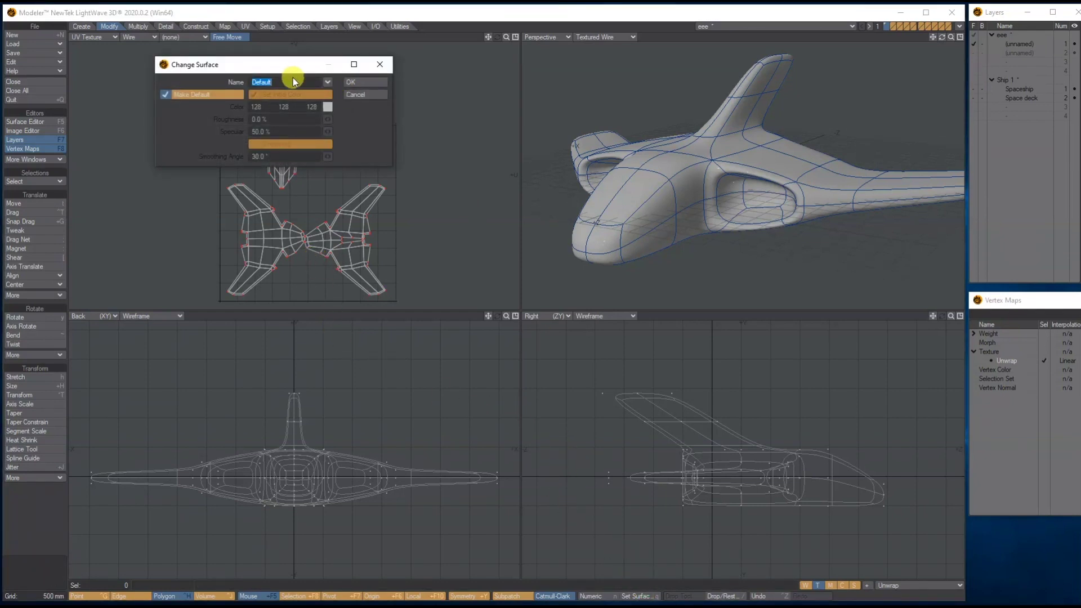
{"action": "type", "text": "Ship 1"}
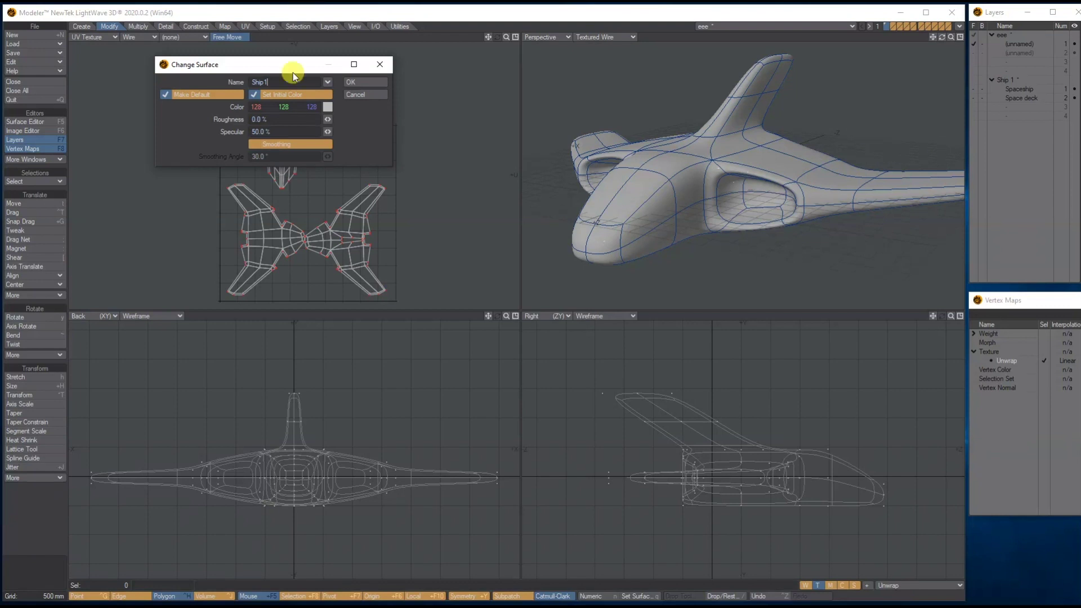
{"action": "left_click", "coordinate": [364, 81]}
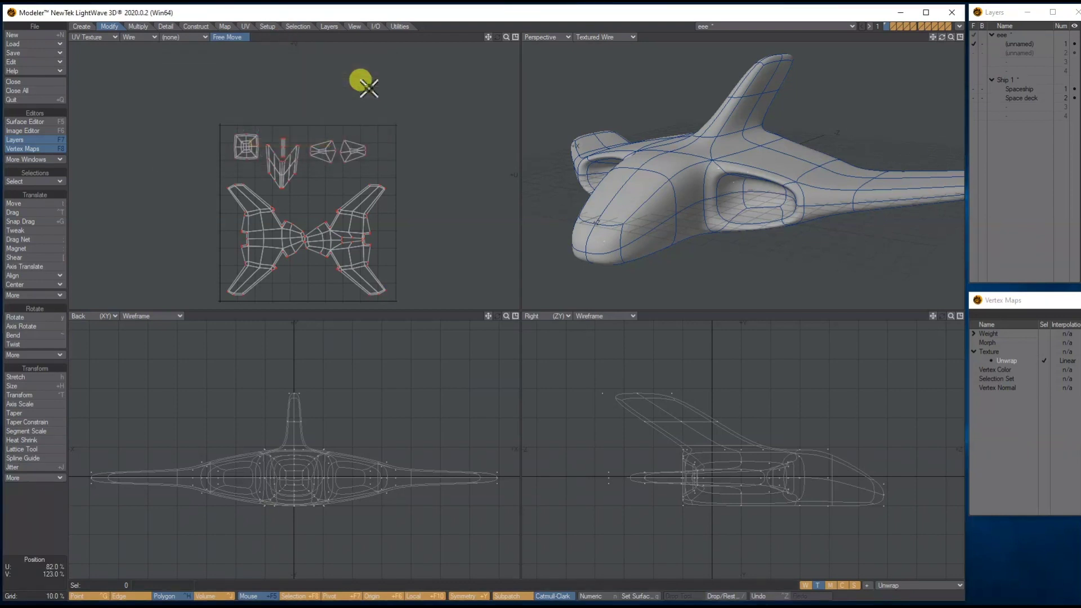
Collapse the Ship 1 object in the layer list and rename the spaceship's unnamed first layer as "Ship1".
{"action": "left_click_drag", "start_coordinate": [942, 36], "coordinate": [887, 67]}
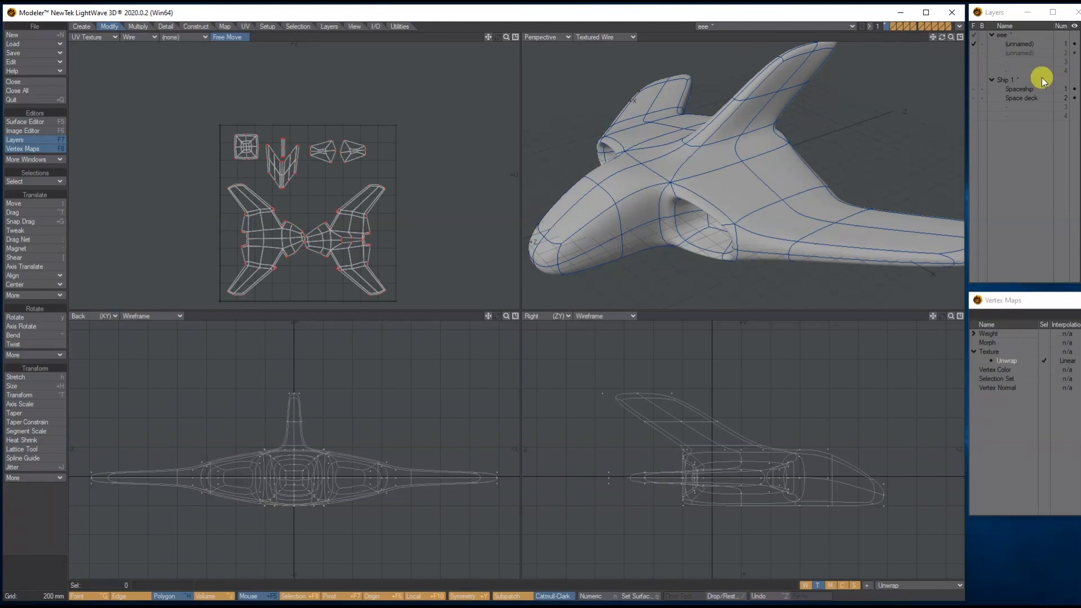
{"action": "left_click", "coordinate": [992, 80]}
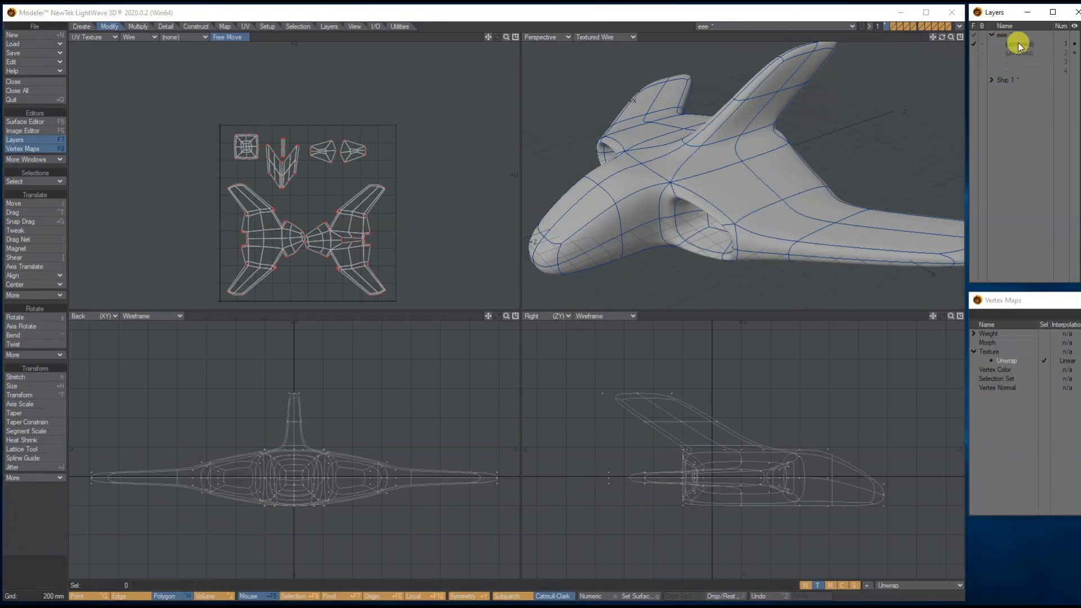
{"action": "double_click", "coordinate": [1018, 44]}
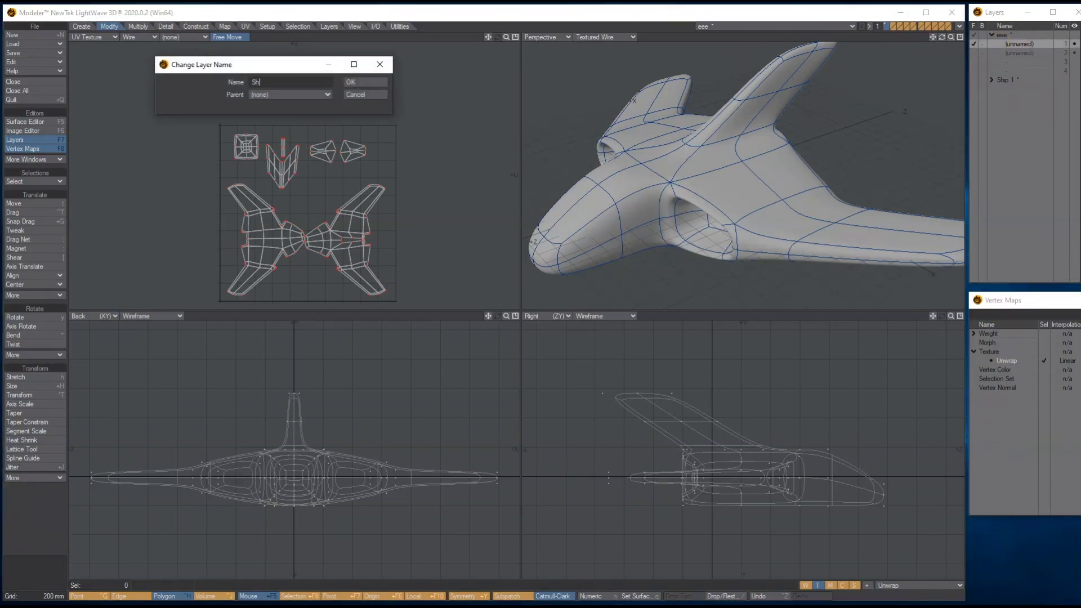
{"action": "left_click", "coordinate": [354, 83]}
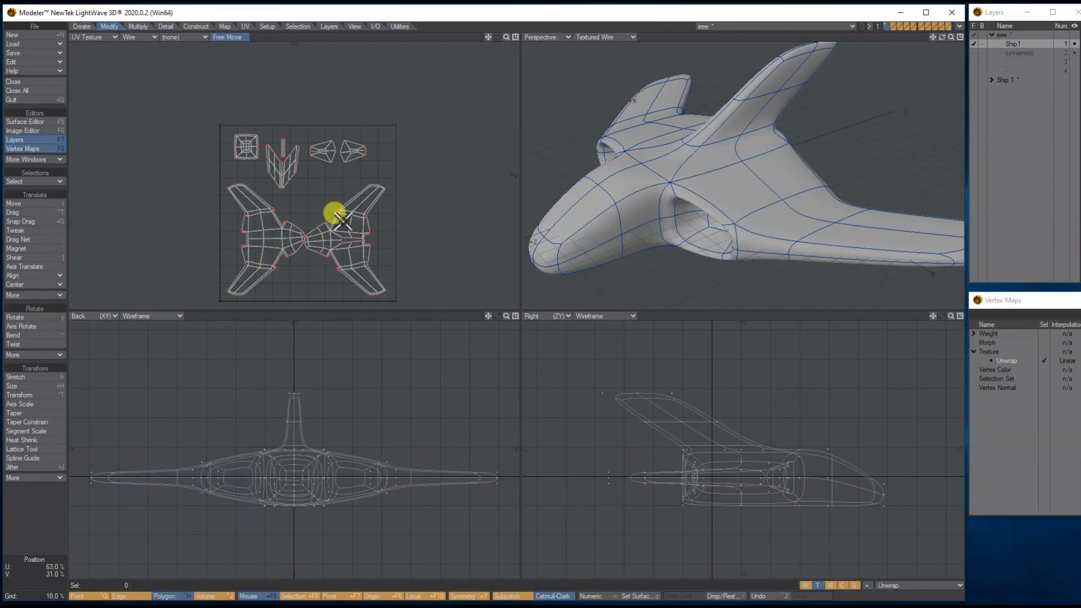
Set up an Encapsulated PostScript export of the Texture UV view with grid drawing turned off.
{"action": "left_click", "coordinate": [377, 27]}
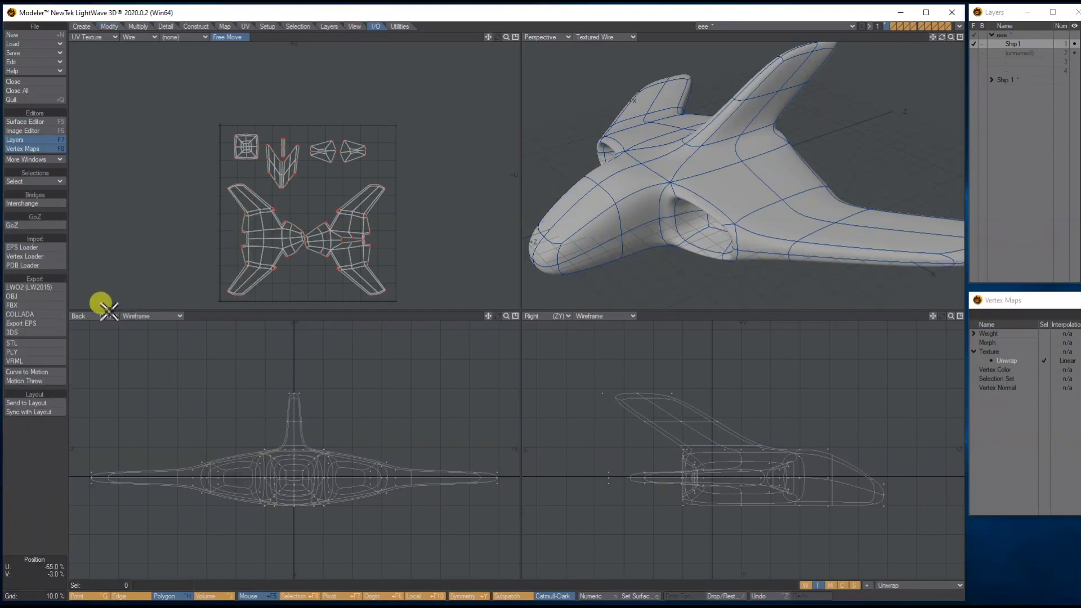
{"action": "left_click", "coordinate": [45, 327]}
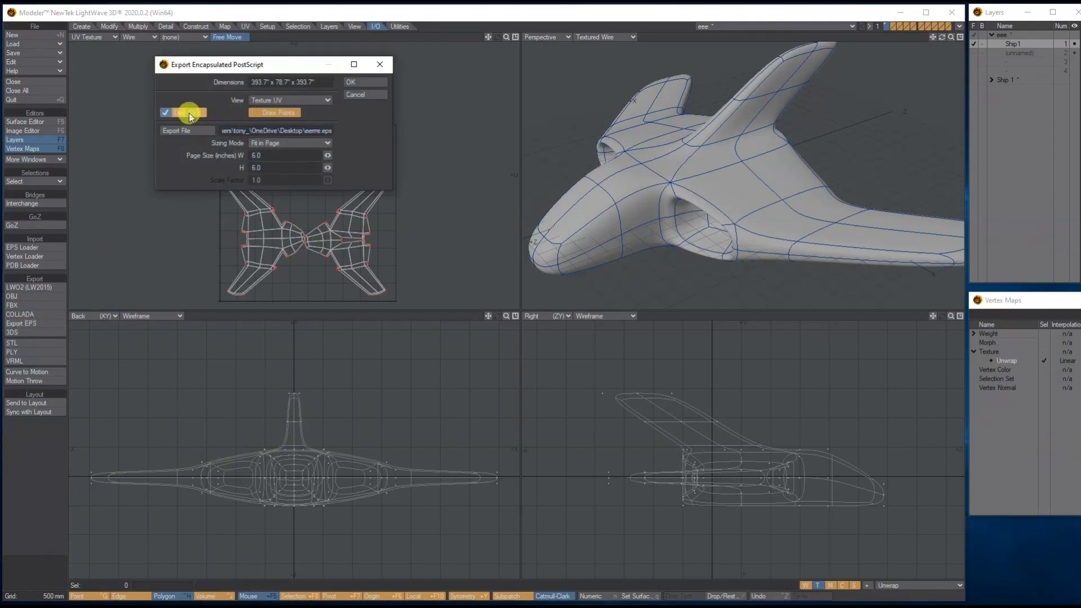
{"action": "left_click", "coordinate": [279, 100]}
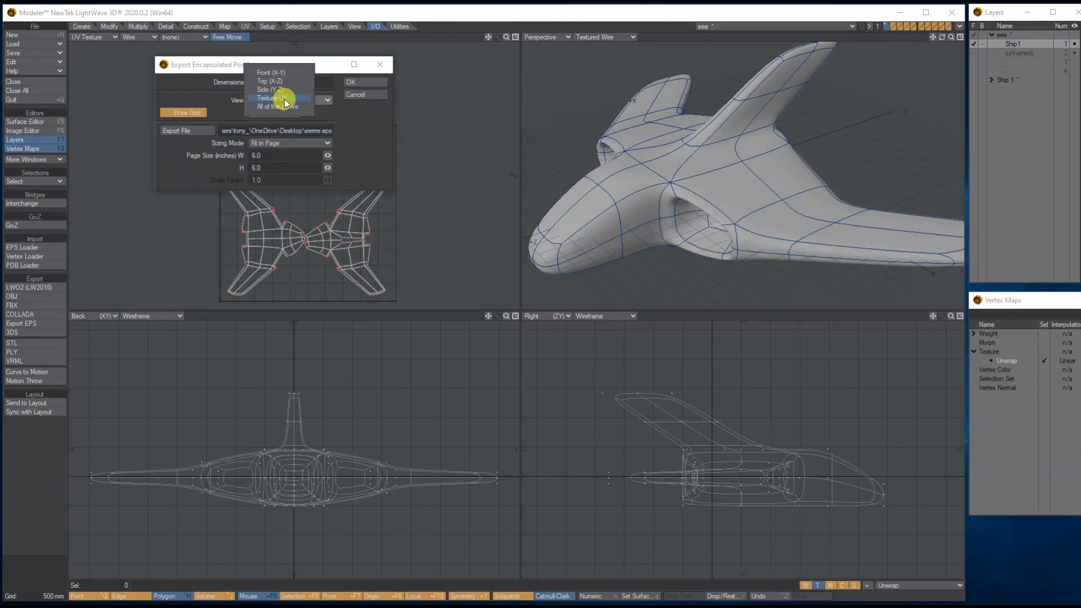
{"action": "left_click", "coordinate": [278, 98]}
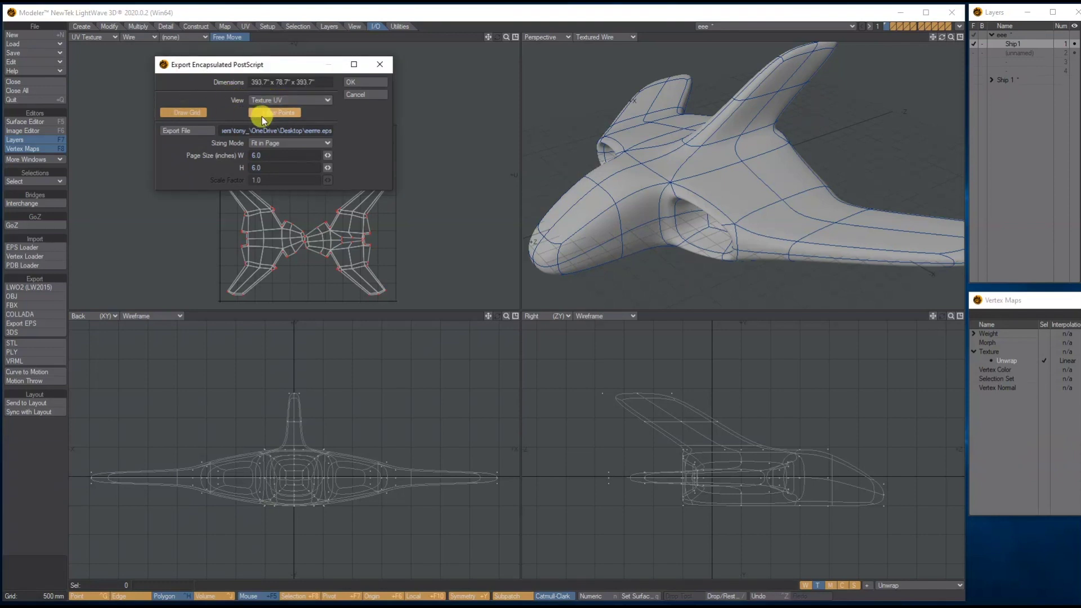
Export the UV layout as "UV Ship1.eps" into the LW-Maya ship folder on the Desktop.
{"action": "left_click", "coordinate": [180, 133]}
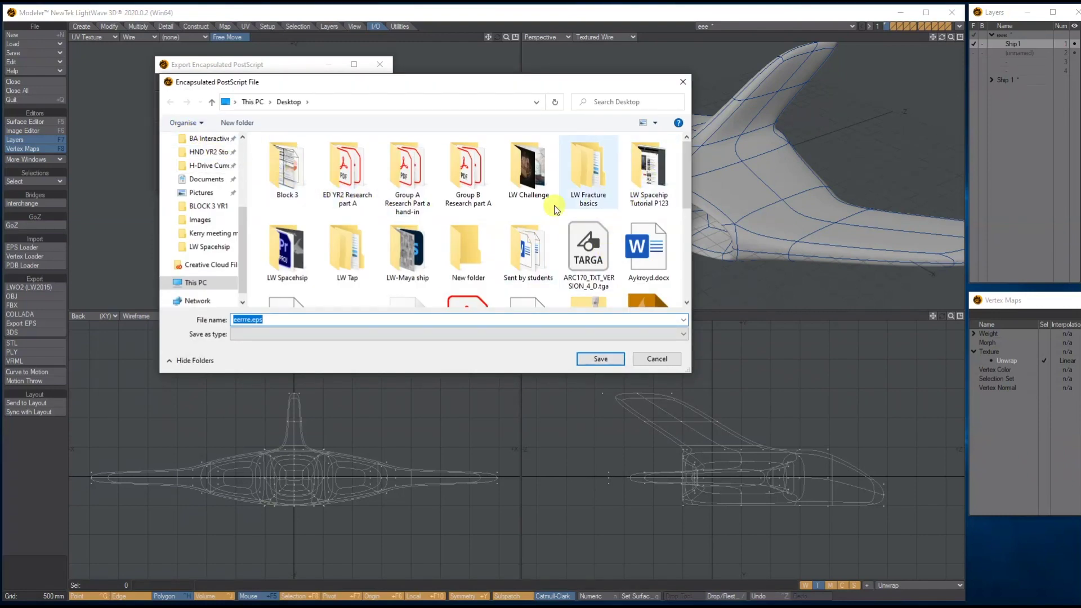
{"action": "double_click", "coordinate": [400, 247]}
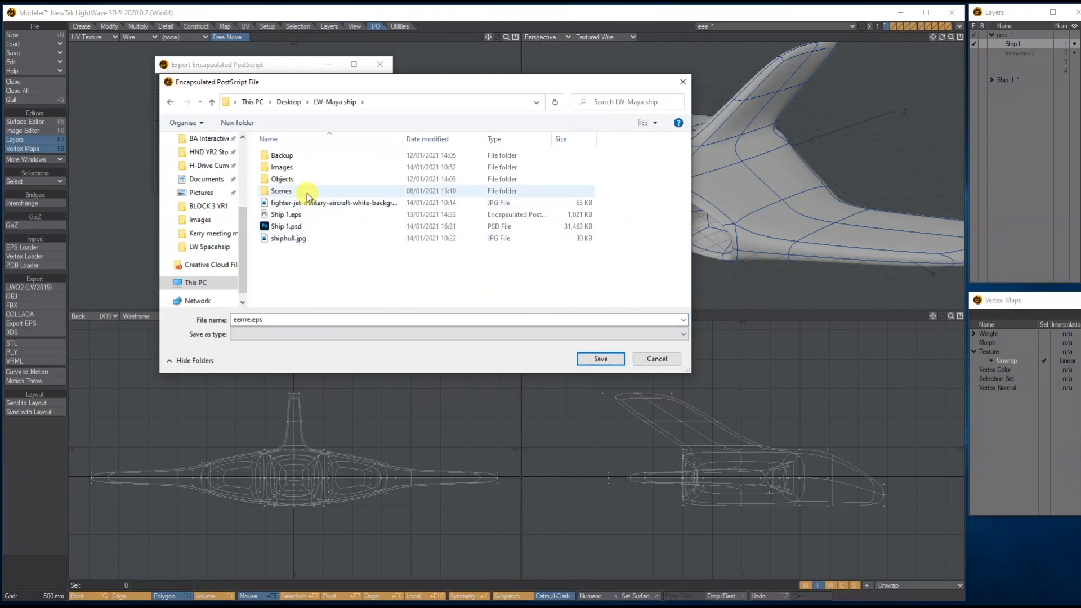
{"action": "double_click", "coordinate": [243, 320]}
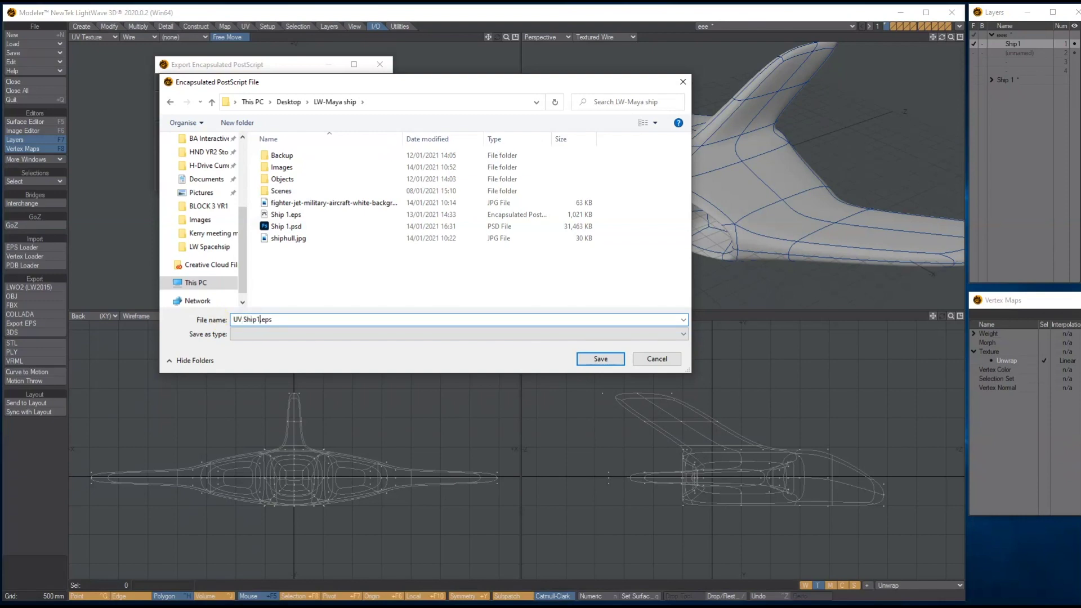
{"action": "left_click", "coordinate": [588, 359]}
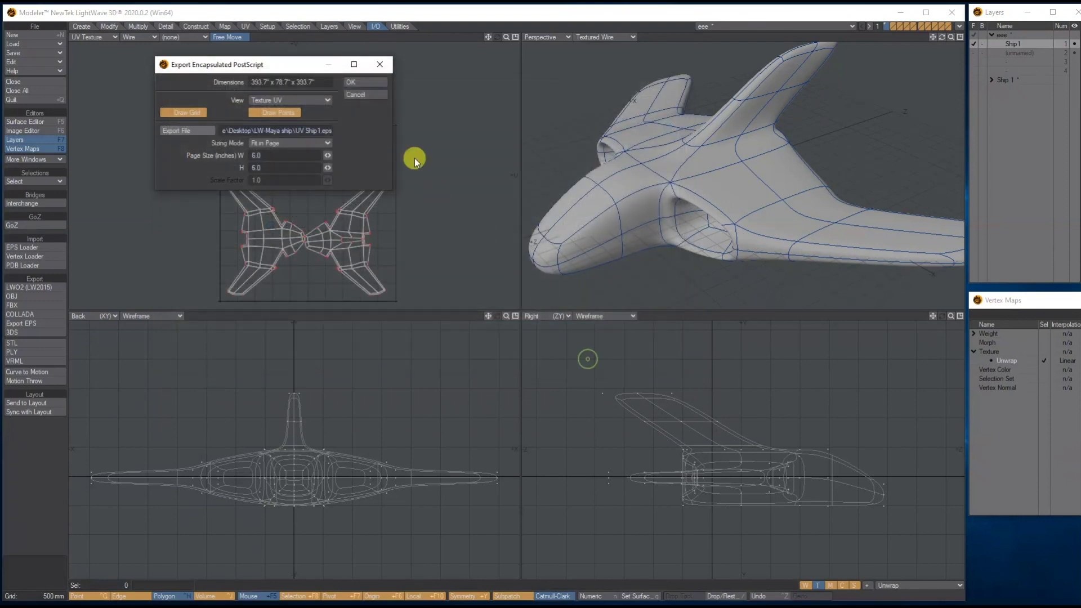
{"action": "left_click", "coordinate": [360, 81]}
Switch to Photoshop and open "UV Ship1.eps" from the LW-Maya ship folder on the Desktop.
{"action": "left_click", "coordinate": [895, 595]}
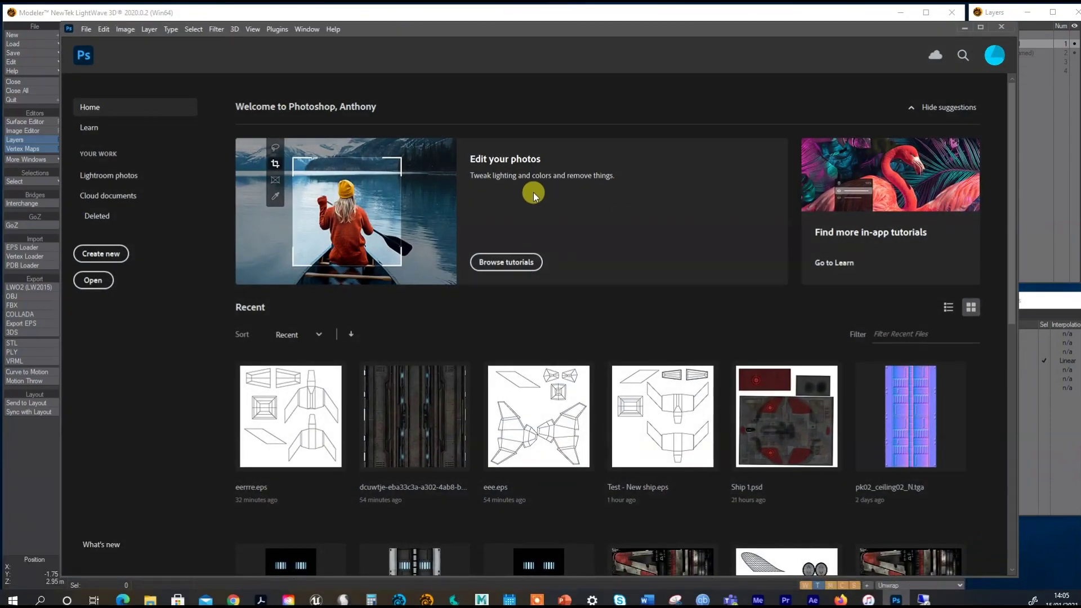
{"action": "left_click", "coordinate": [90, 29]}
{"action": "left_click", "coordinate": [98, 51]}
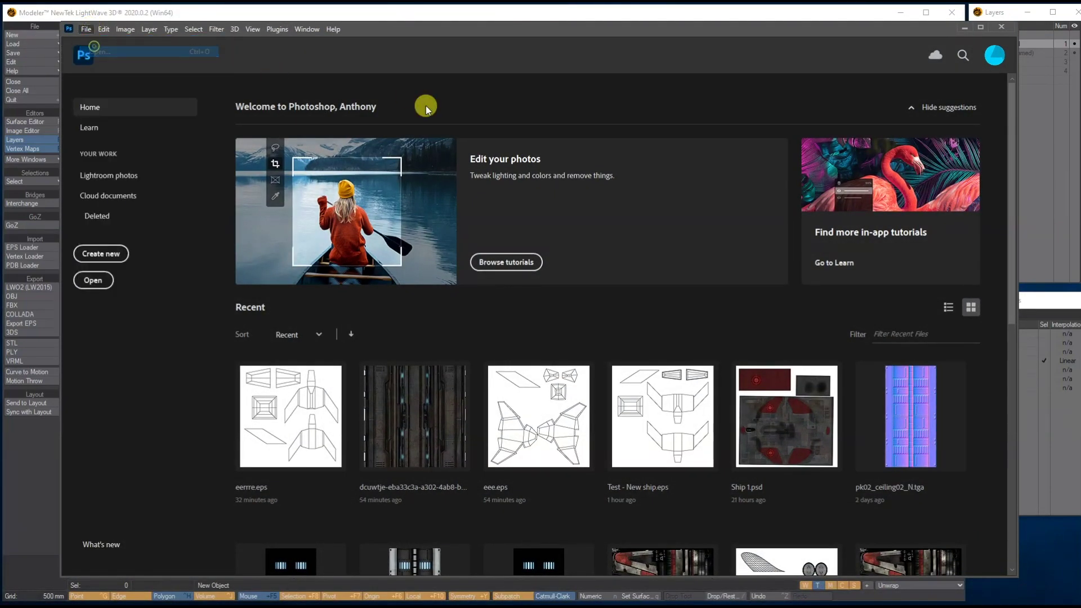
{"action": "scroll", "coordinate": [110, 132], "scroll_direction": "up", "scroll_amount": 3}
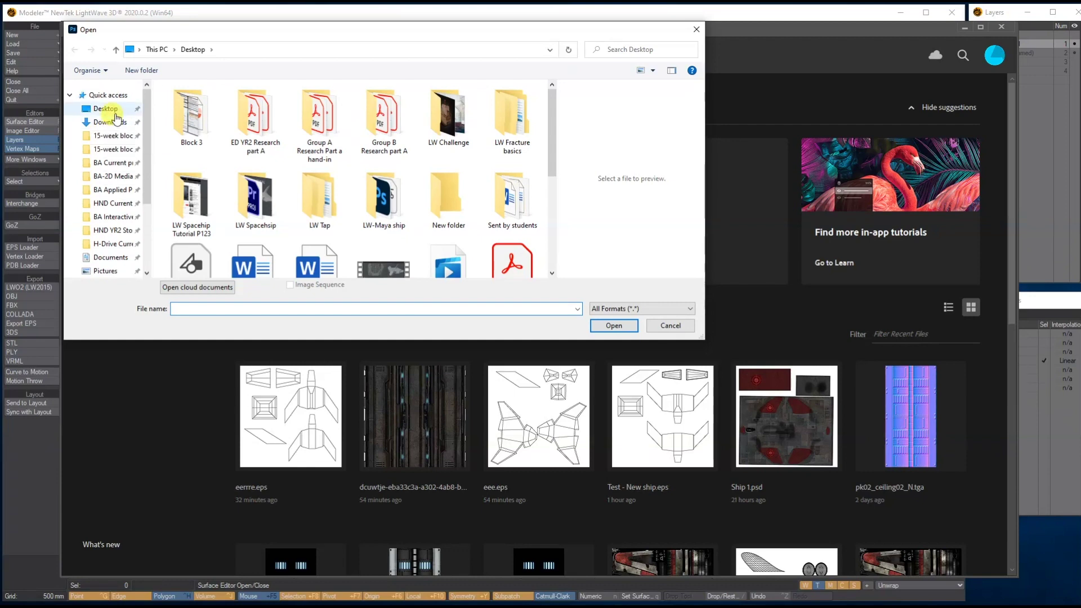
{"action": "double_click", "coordinate": [373, 203]}
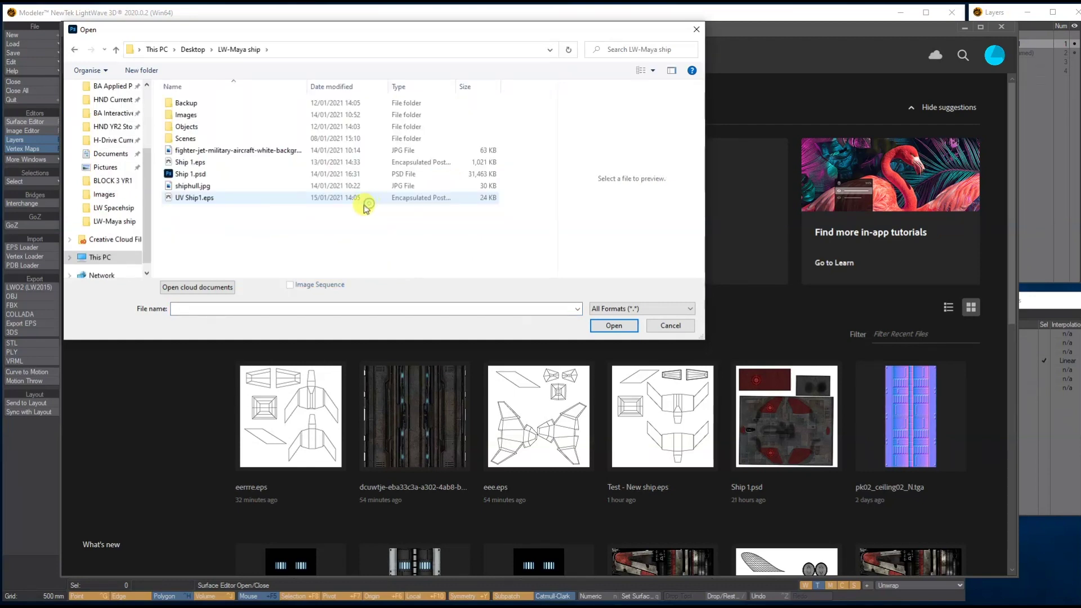
{"action": "left_click", "coordinate": [202, 203]}
{"action": "left_click", "coordinate": [614, 326]}
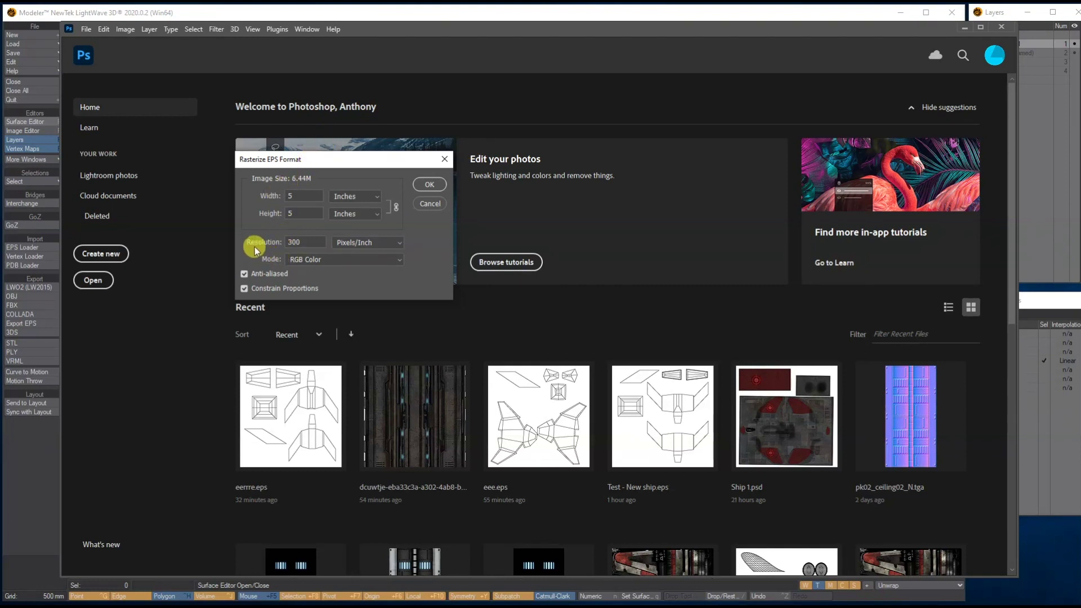
Rasterize the EPS at 5 x 5 inches and 300 pixels/inch in RGB Color mode.
{"action": "left_click", "coordinate": [297, 261]}
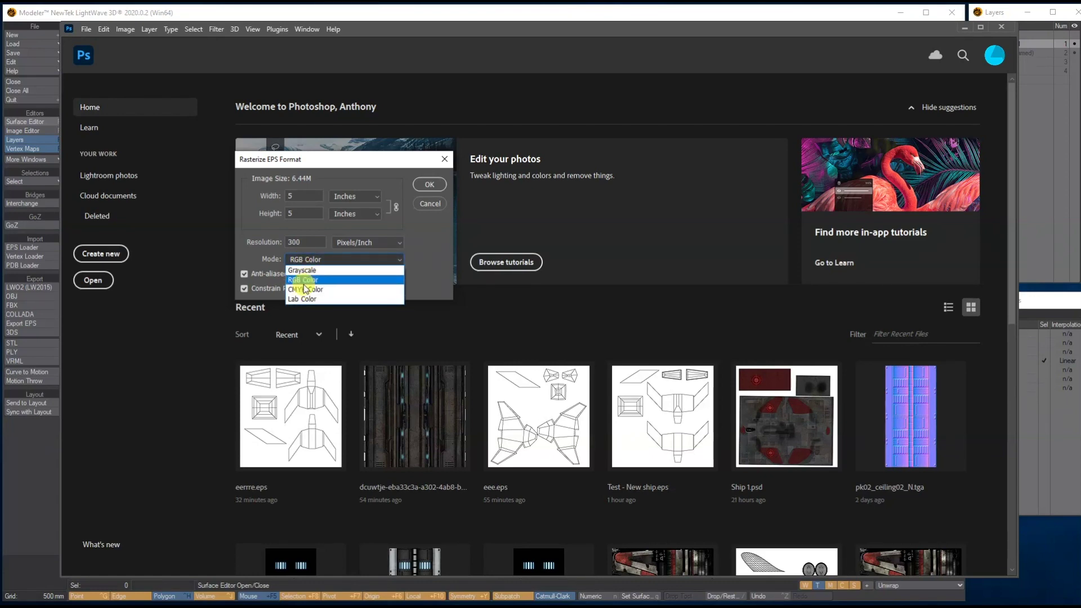
{"action": "left_click", "coordinate": [244, 260]}
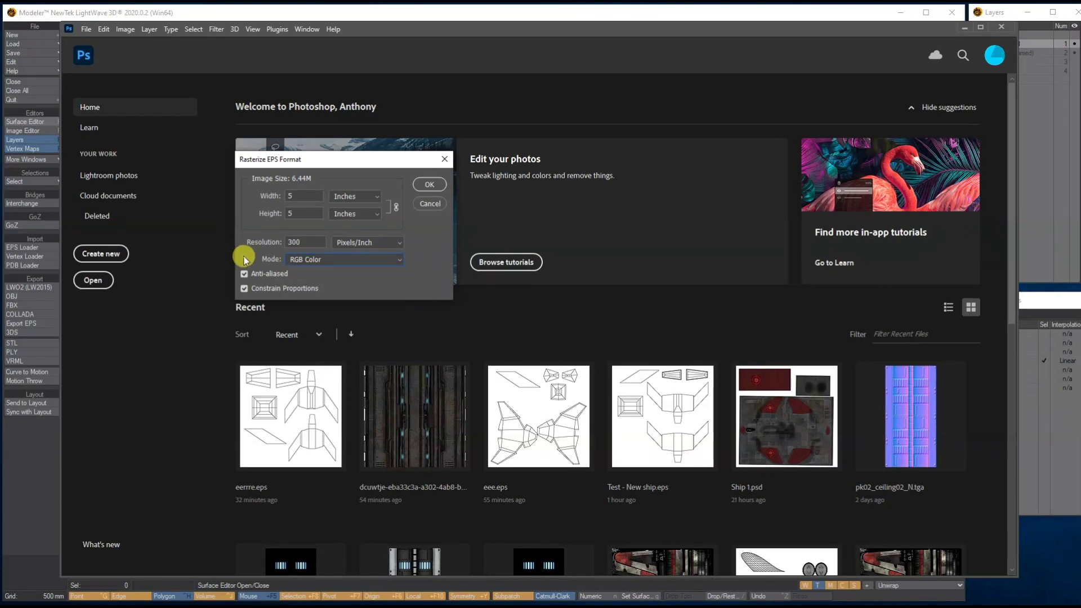
{"action": "left_click", "coordinate": [426, 186]}
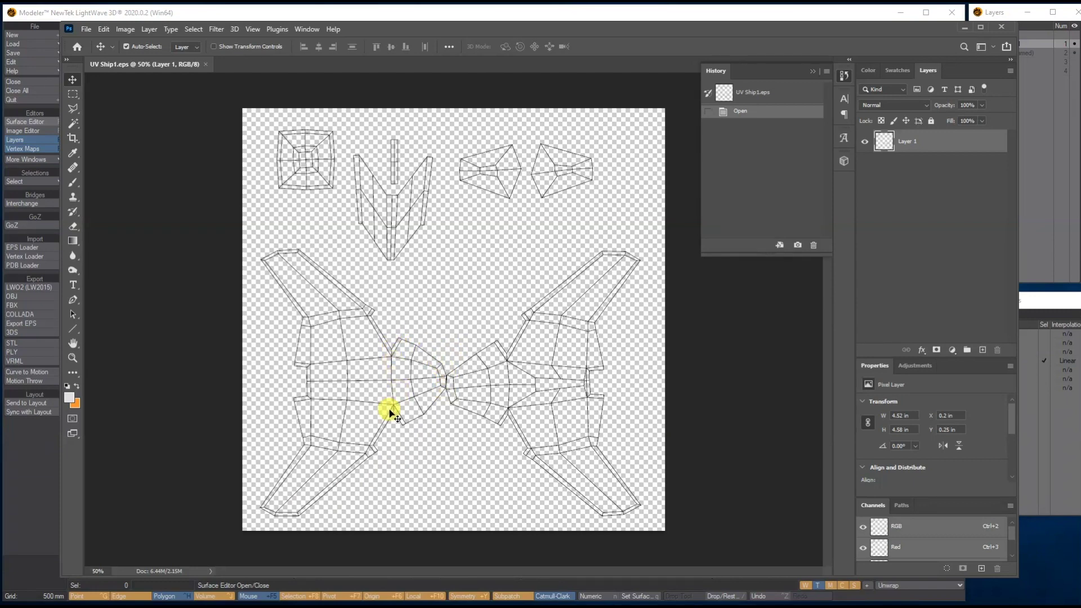
Switch to the browser and look through the DeviantArt Sci-Fi Textures gallery for textures suitable for the spaceship.
{"action": "left_click_drag", "start_coordinate": [2, 194], "coordinate": [547, 38]}
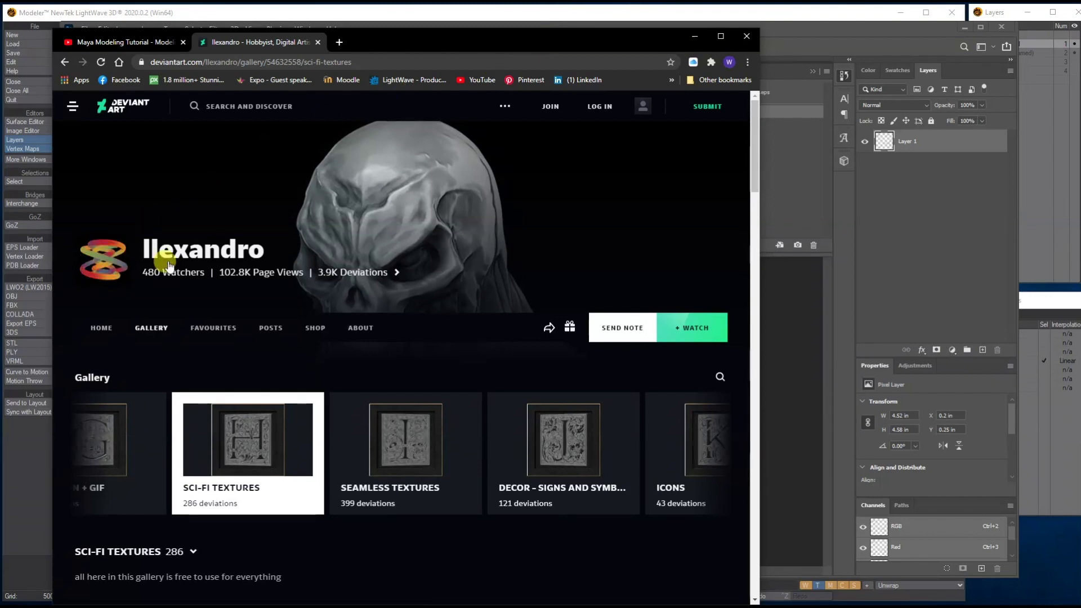
{"action": "scroll", "coordinate": [425, 264], "scroll_direction": "down", "scroll_amount": 2}
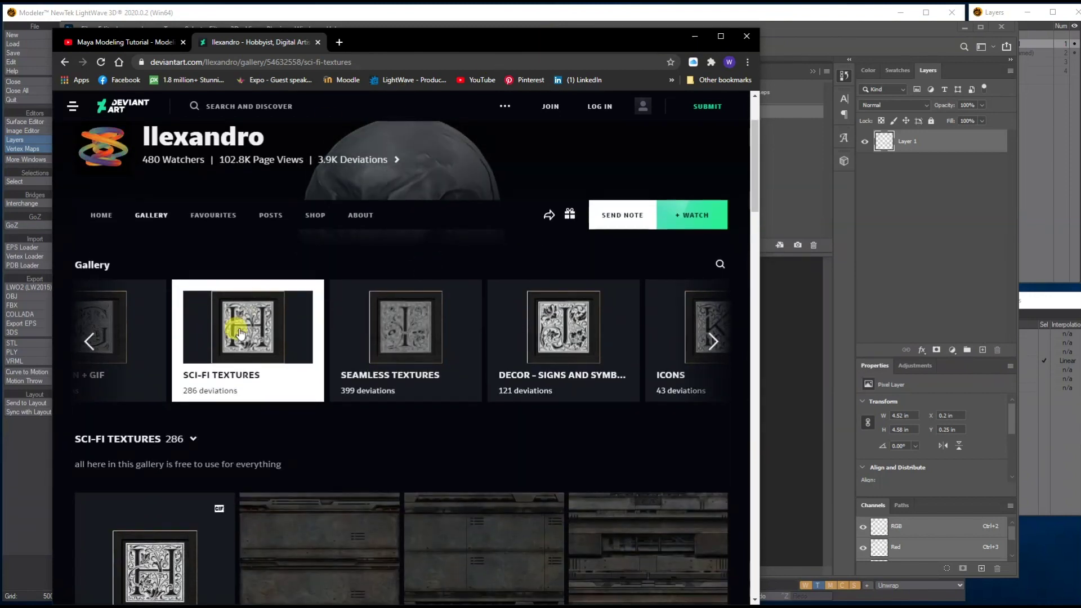
{"action": "scroll", "coordinate": [253, 357], "scroll_direction": "down", "scroll_amount": 4}
{"action": "scroll", "coordinate": [490, 332], "scroll_direction": "down", "scroll_amount": 12}
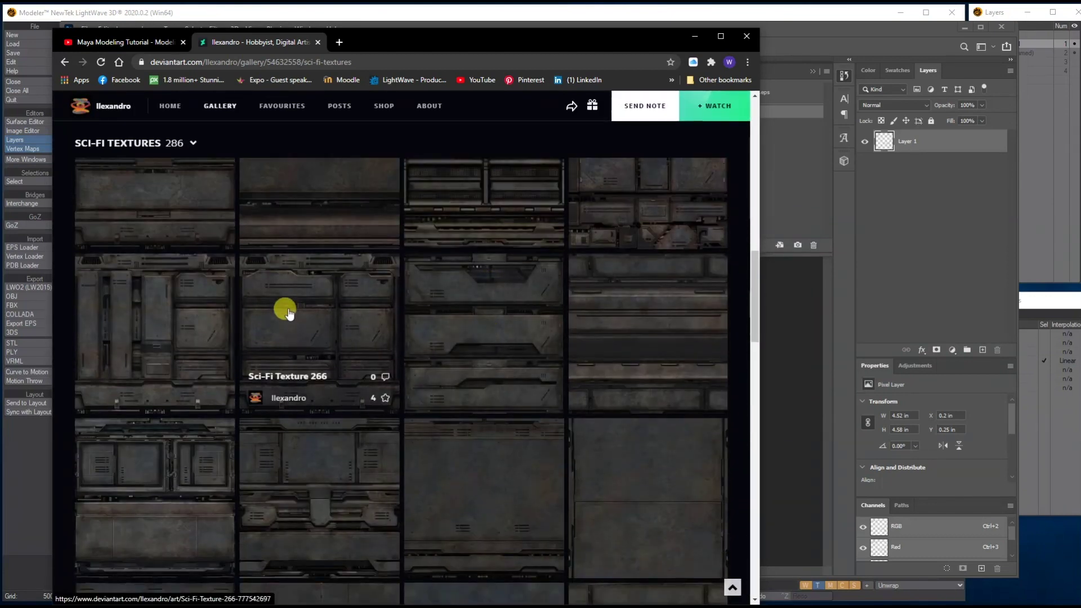
{"action": "scroll", "coordinate": [355, 309], "scroll_direction": "down", "scroll_amount": 3}
{"action": "scroll", "coordinate": [356, 312], "scroll_direction": "down", "scroll_amount": 3}
{"action": "scroll", "coordinate": [356, 311], "scroll_direction": "down", "scroll_amount": 10}
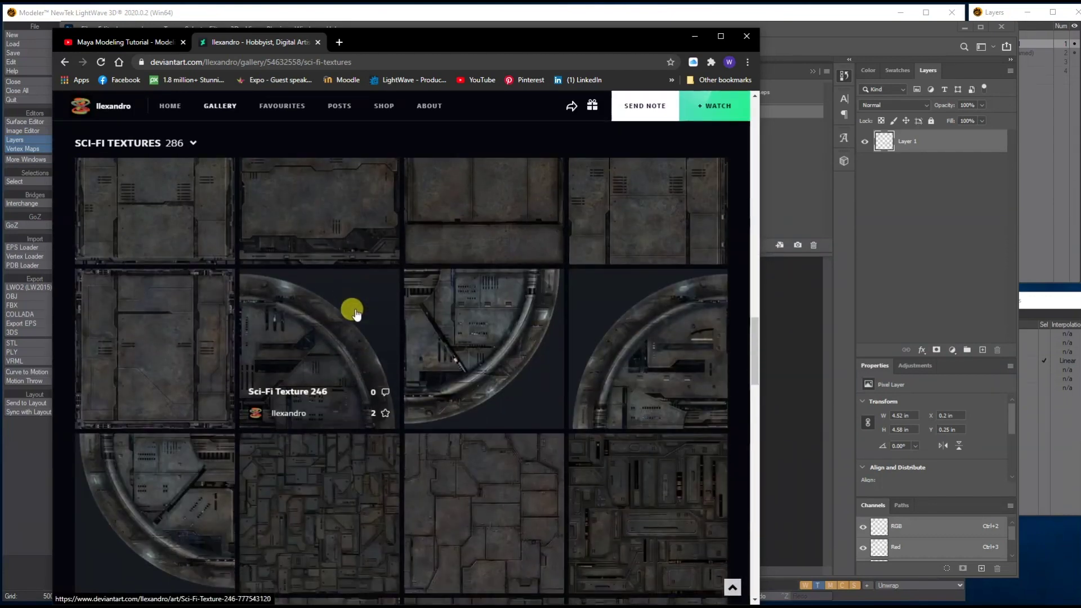
{"action": "scroll", "coordinate": [437, 324], "scroll_direction": "down", "scroll_amount": 15}
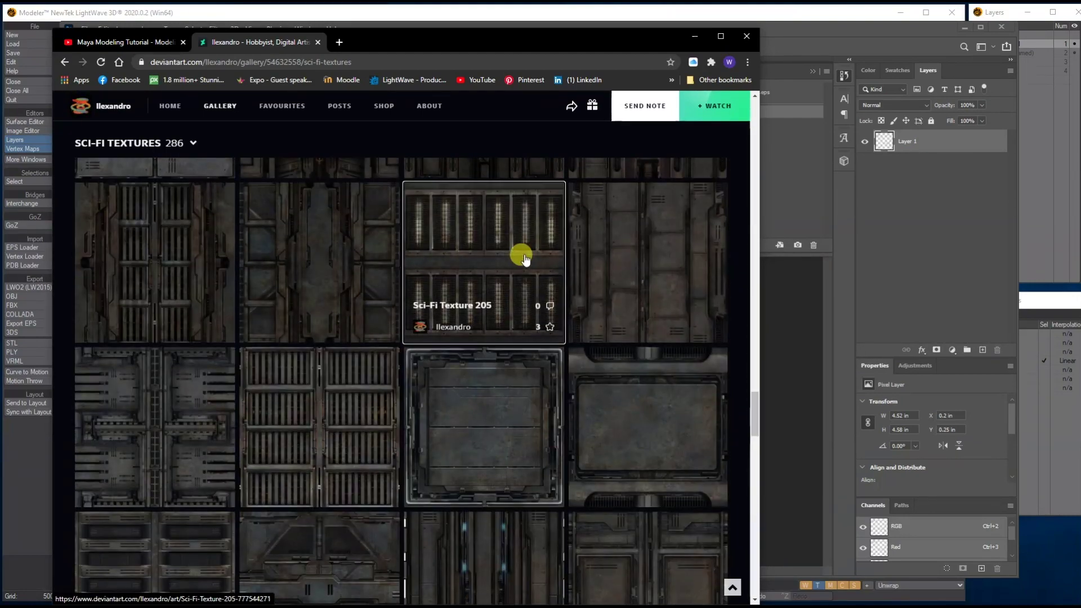
Inspect Sci-Fi Texture 205 at full size, close the enlarged image and return to the Sci-Fi Textures gallery.
{"action": "left_click", "coordinate": [521, 253]}
{"action": "left_click", "coordinate": [290, 250]}
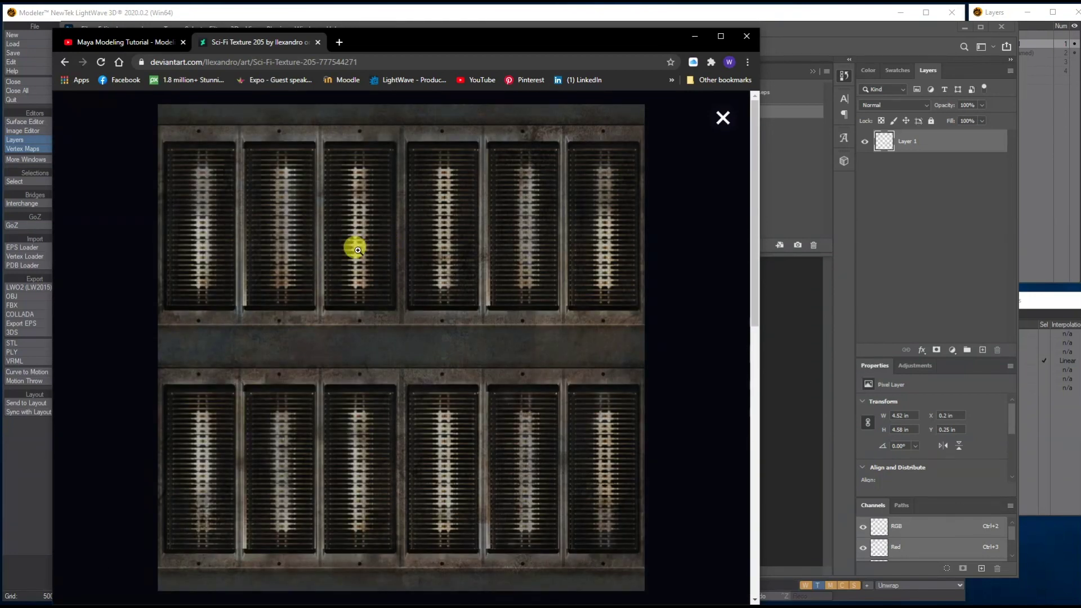
{"action": "left_click", "coordinate": [358, 250]}
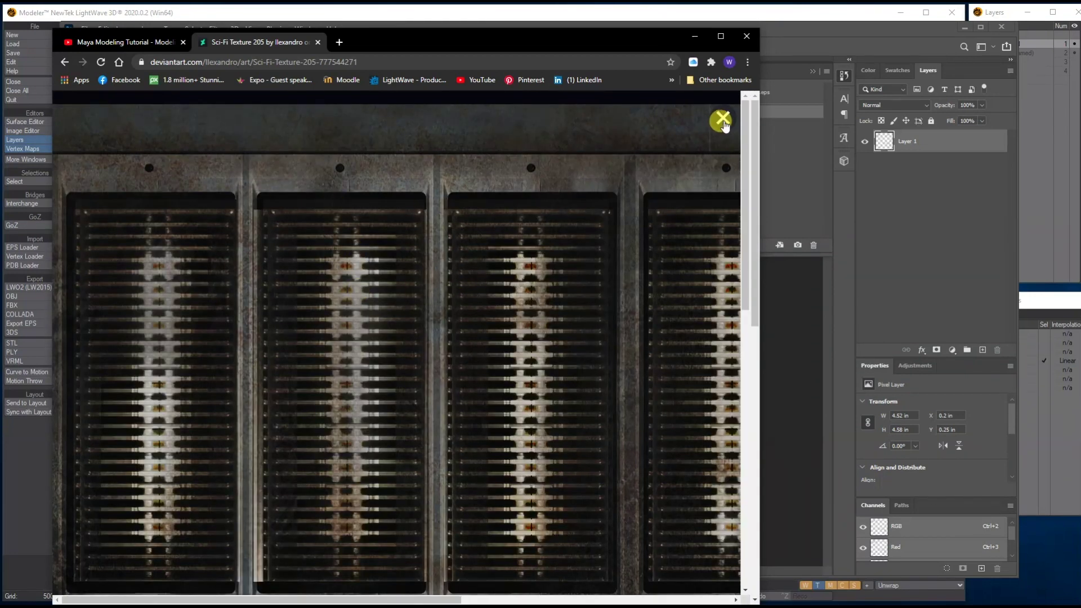
{"action": "left_click", "coordinate": [723, 121]}
{"action": "left_click", "coordinate": [65, 63]}
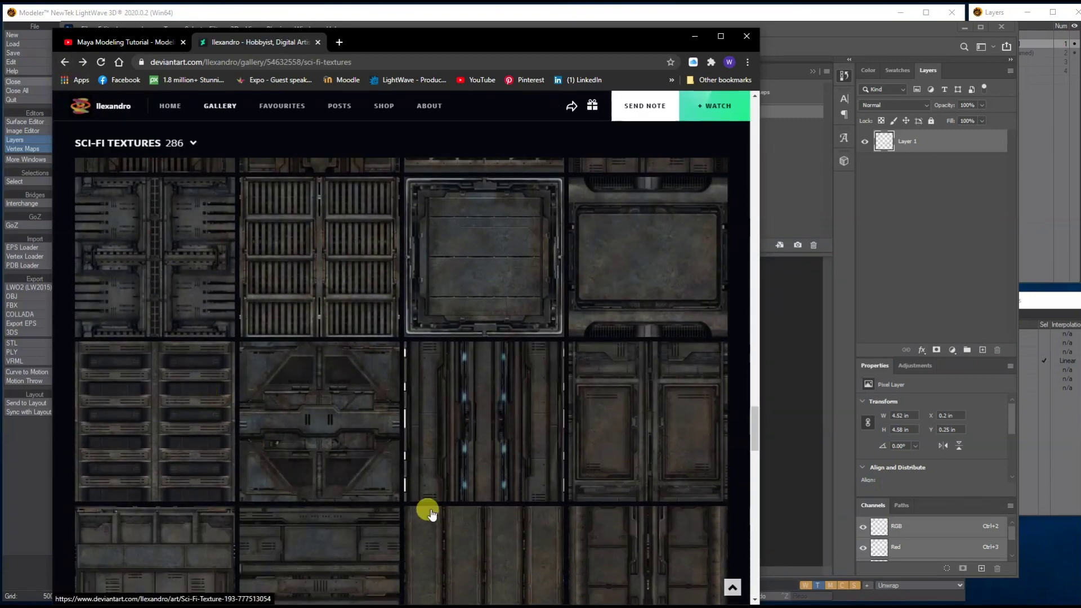
Browse through the rest of the Sci-Fi Textures gallery and return to its list of gallery folders.
{"action": "scroll", "coordinate": [266, 290], "scroll_direction": "down", "scroll_amount": 3}
{"action": "scroll", "coordinate": [507, 367], "scroll_direction": "down", "scroll_amount": 4}
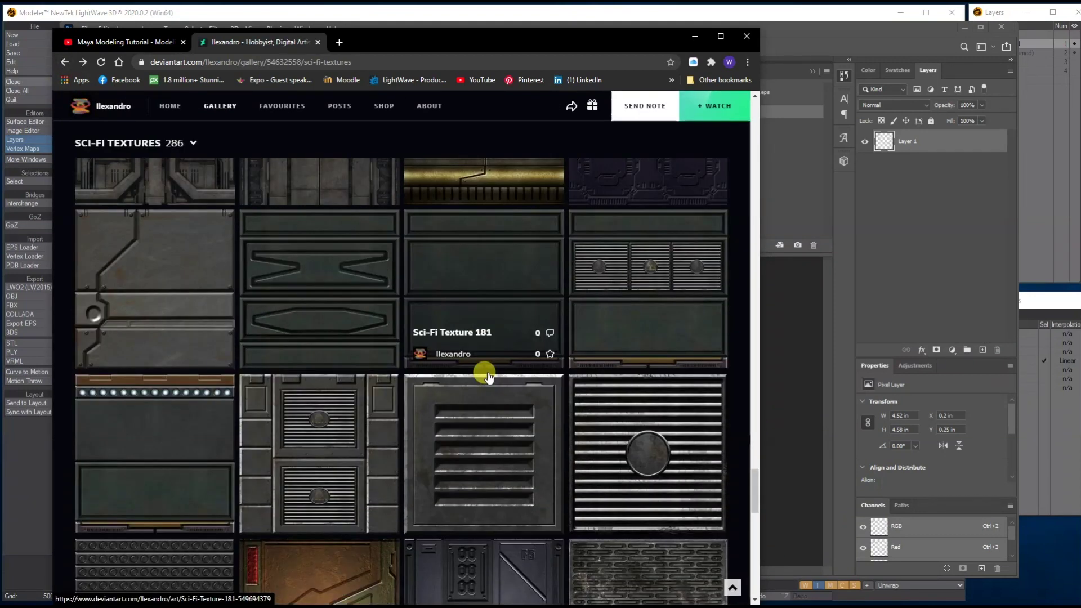
{"action": "scroll", "coordinate": [488, 376], "scroll_direction": "down", "scroll_amount": 10}
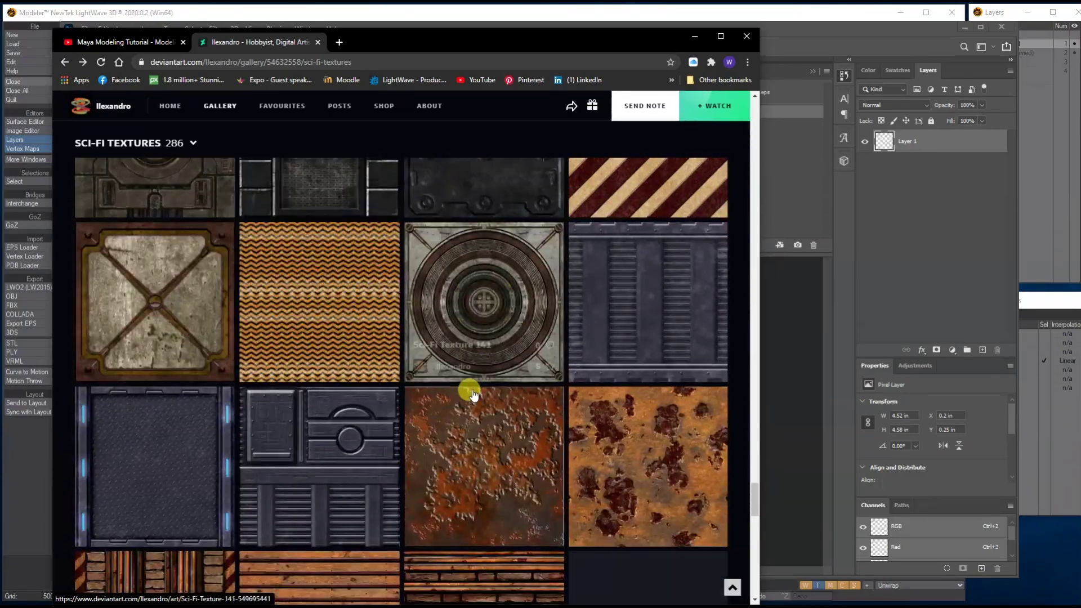
{"action": "scroll", "coordinate": [472, 394], "scroll_direction": "up", "scroll_amount": 10}
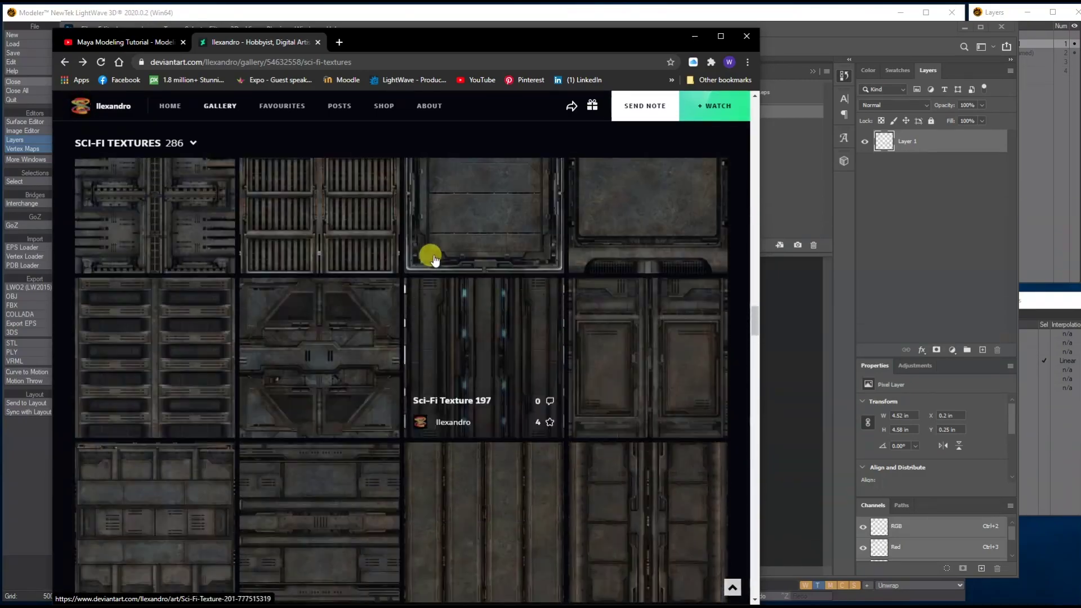
{"action": "scroll", "coordinate": [437, 253], "scroll_direction": "up", "scroll_amount": 10}
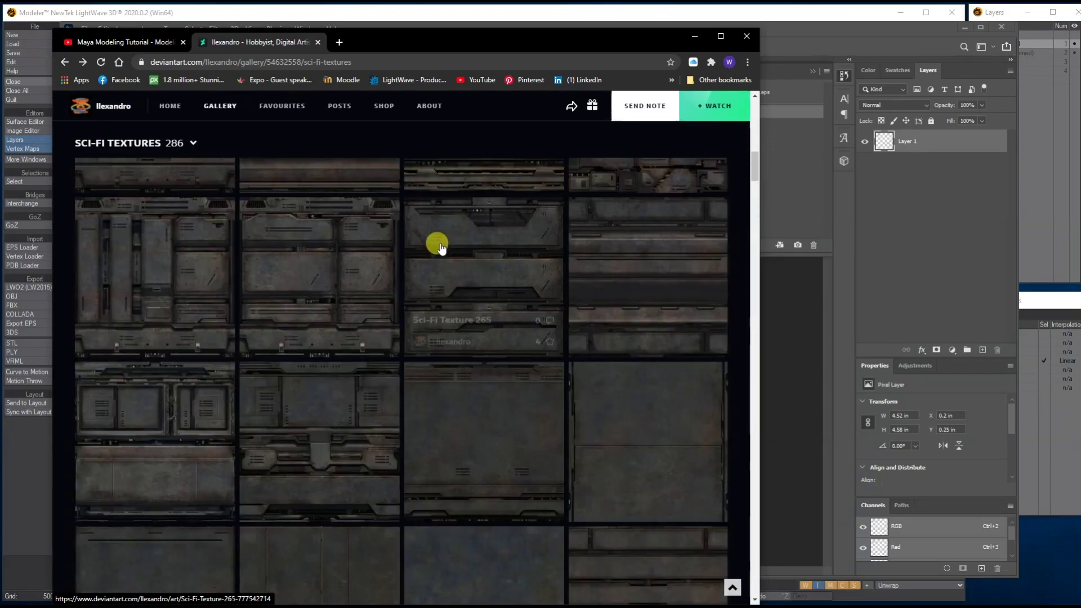
{"action": "scroll", "coordinate": [440, 248], "scroll_direction": "up", "scroll_amount": 10}
{"action": "scroll", "coordinate": [442, 248], "scroll_direction": "down", "scroll_amount": 3}
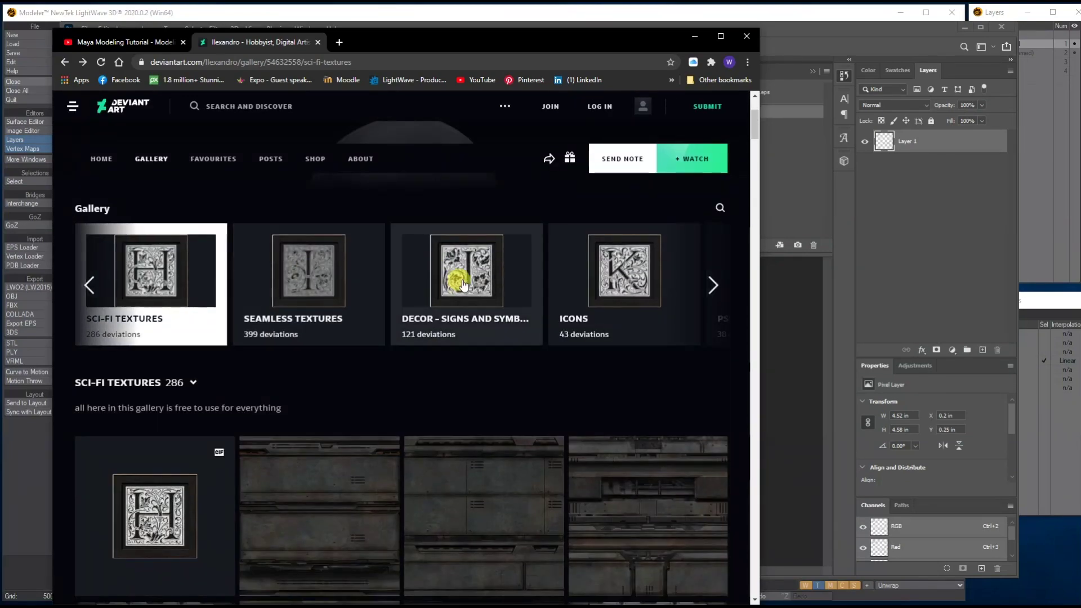
Browse the Seamless Textures gallery for usable surface images and go back to the previous gallery page.
{"action": "left_click", "coordinate": [292, 265]}
{"action": "scroll", "coordinate": [369, 352], "scroll_direction": "down", "scroll_amount": 8}
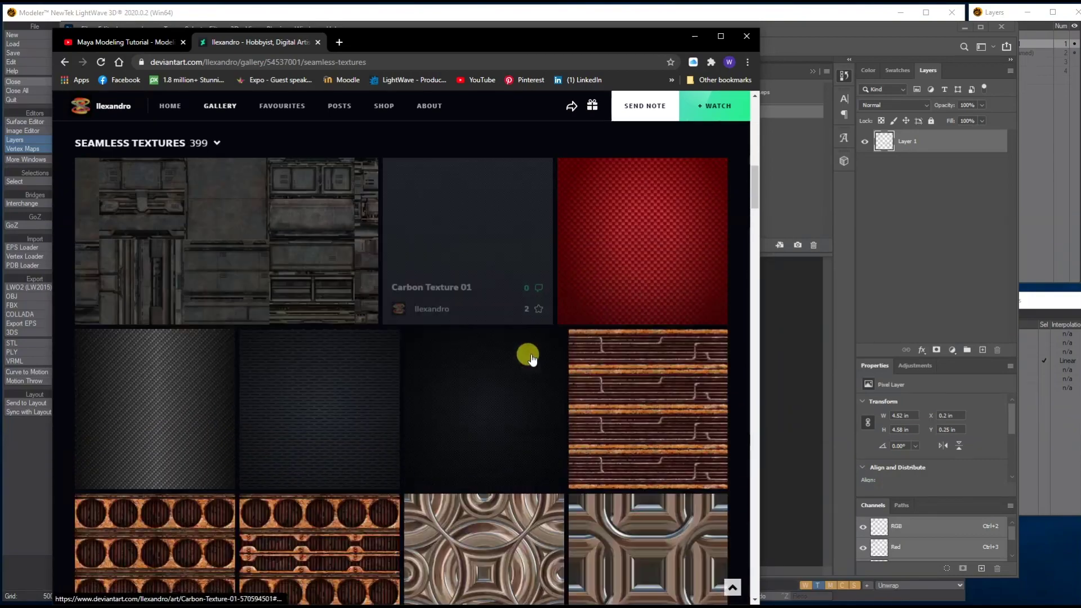
{"action": "scroll", "coordinate": [529, 359], "scroll_direction": "down", "scroll_amount": 10}
{"action": "scroll", "coordinate": [515, 359], "scroll_direction": "up", "scroll_amount": 15}
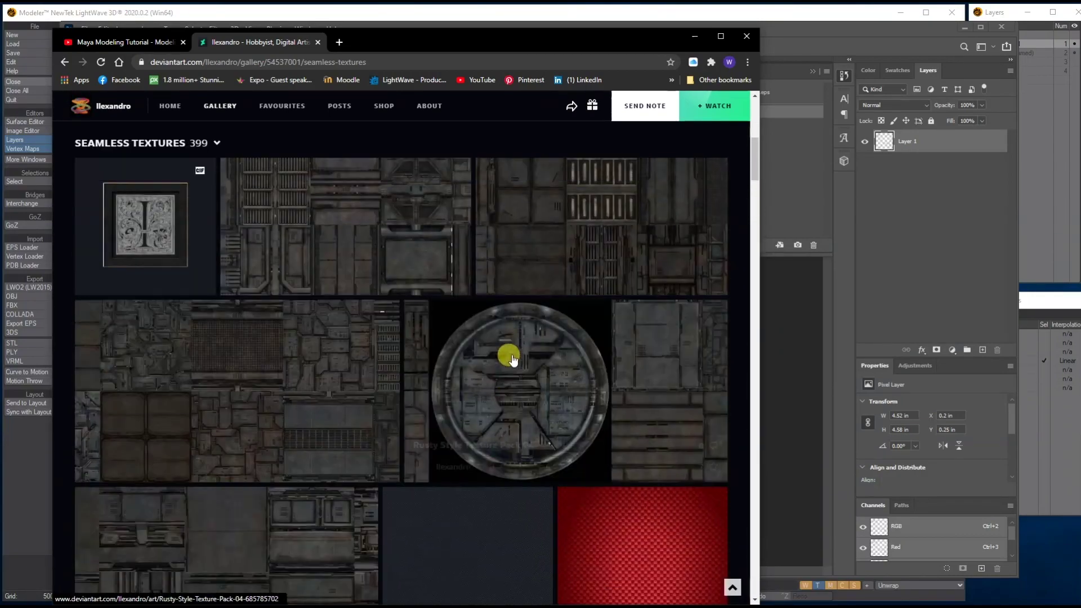
{"action": "scroll", "coordinate": [509, 355], "scroll_direction": "up", "scroll_amount": 8}
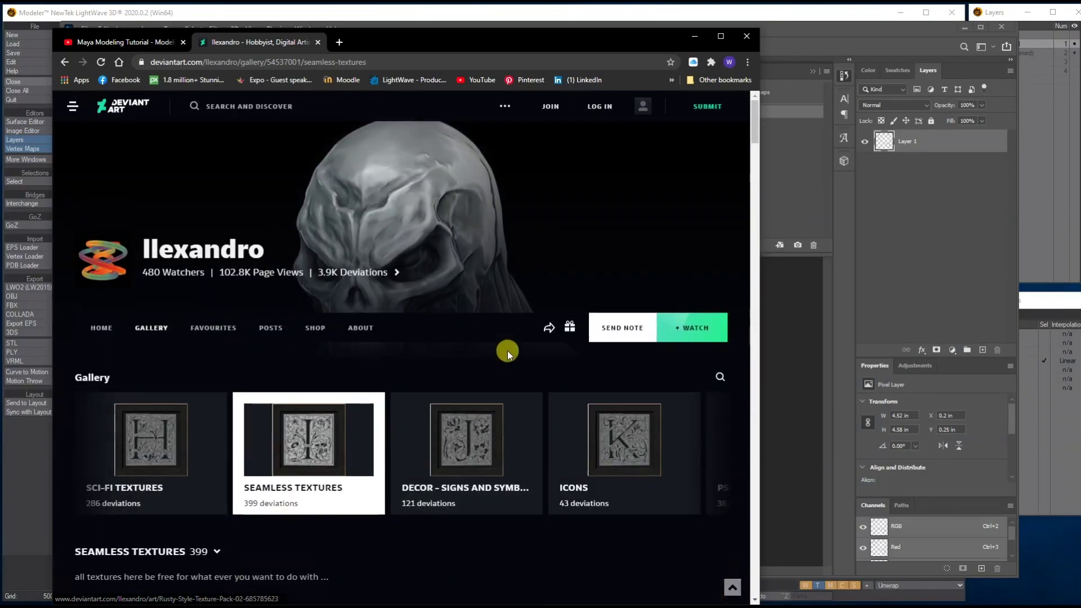
{"action": "left_click", "coordinate": [64, 62]}
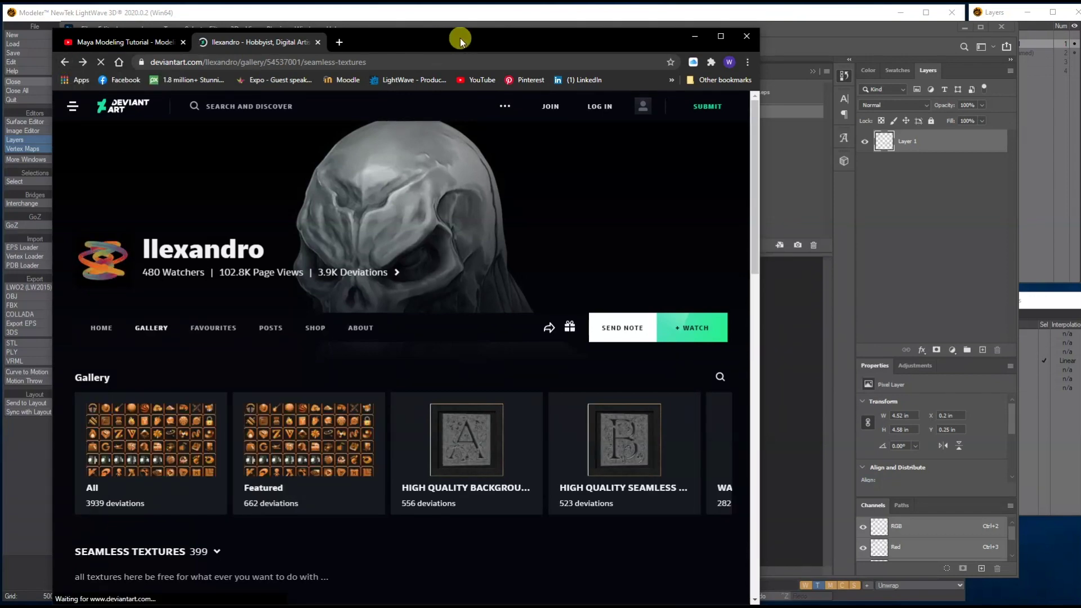
Move the browser aside, switch to LightWave Modeler, and display the Spaceship layer of the Ship 1 object fitted to the viewports.
{"action": "left_click_drag", "start_coordinate": [464, 39], "coordinate": [0, 138]}
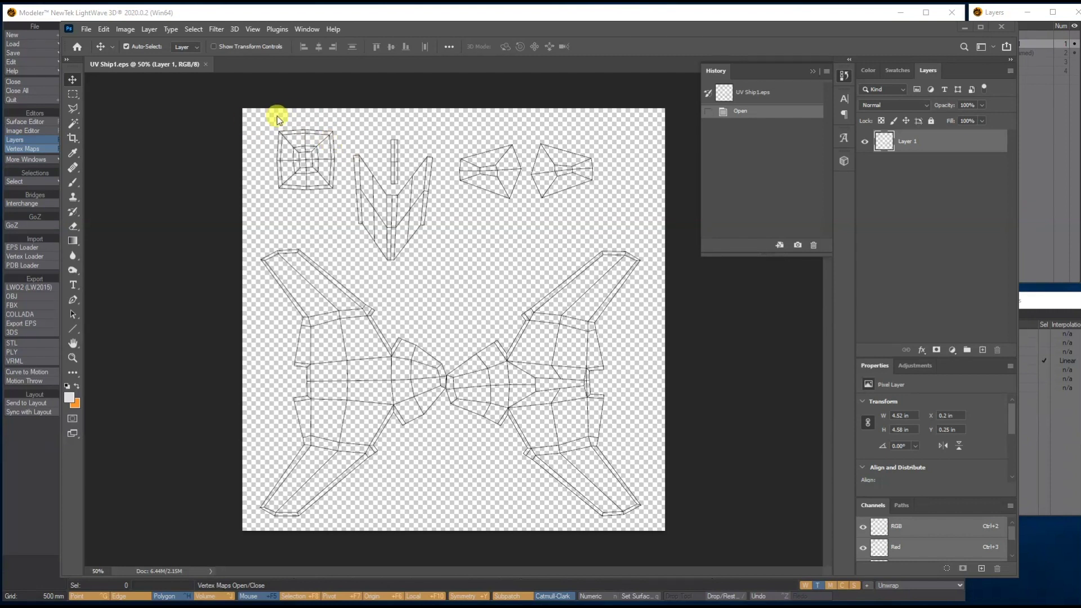
{"action": "left_click_drag", "start_coordinate": [416, 25], "coordinate": [419, 90]}
{"action": "left_click", "coordinate": [416, 11]}
{"action": "left_click", "coordinate": [1070, 79]}
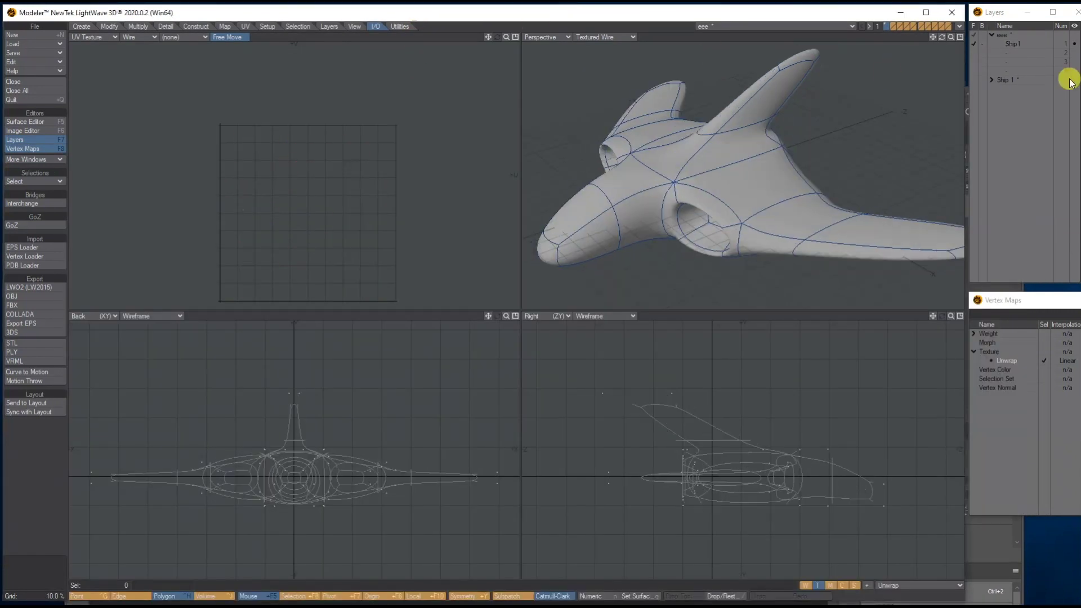
{"action": "left_click", "coordinate": [993, 79]}
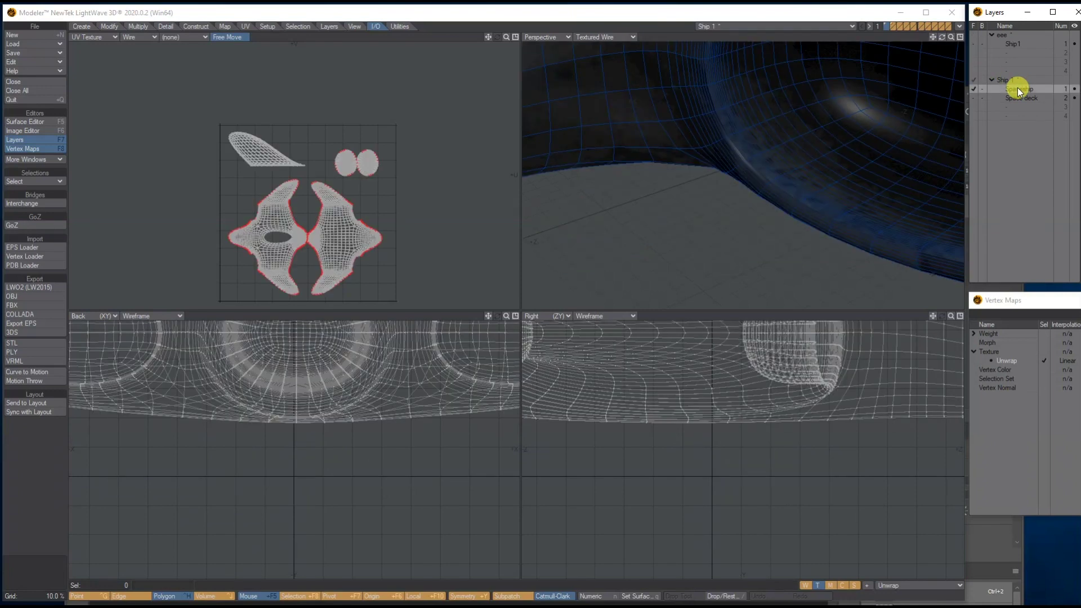
{"action": "key", "text": "a"}
Set the perspective viewport to Texture shading and examine the finished textured spaceship from several angles.
{"action": "left_click", "coordinate": [608, 37]}
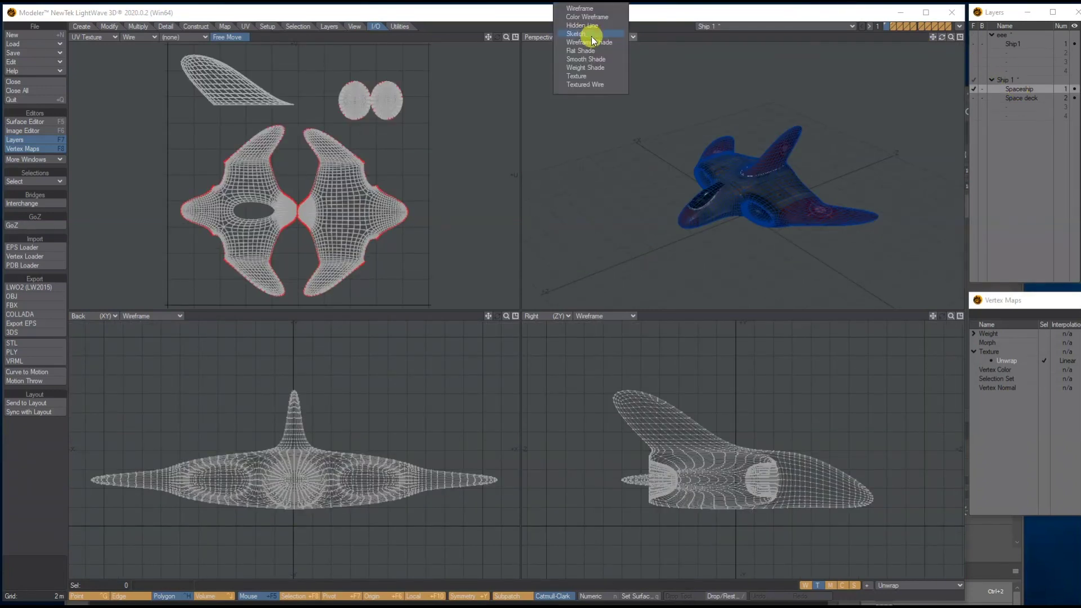
{"action": "left_click", "coordinate": [597, 76]}
{"action": "left_click_drag", "start_coordinate": [952, 37], "coordinate": [869, 125]}
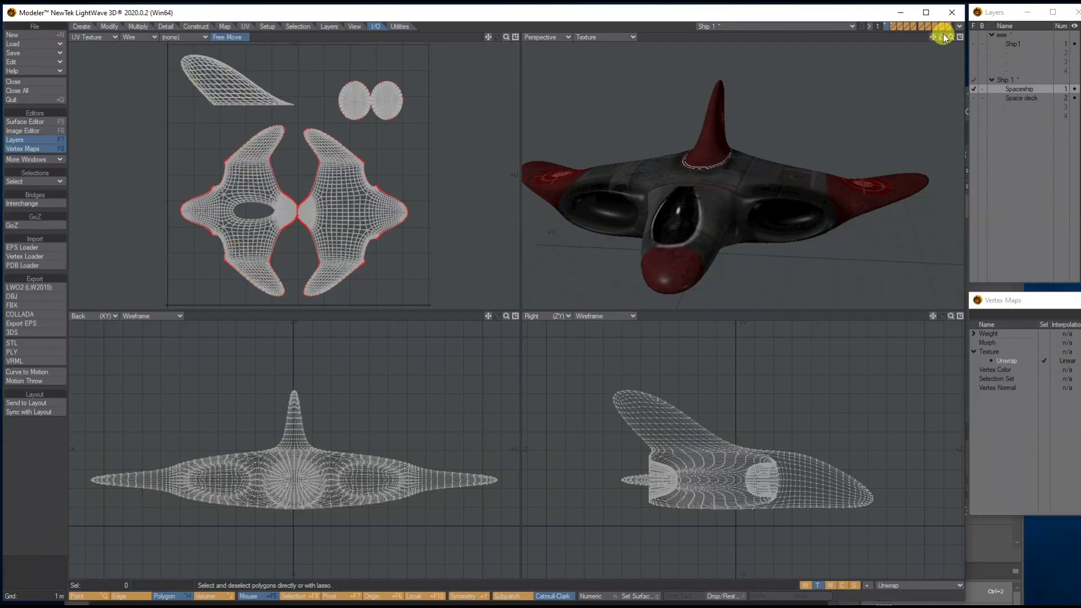
{"action": "left_click_drag", "start_coordinate": [946, 38], "coordinate": [887, 169]}
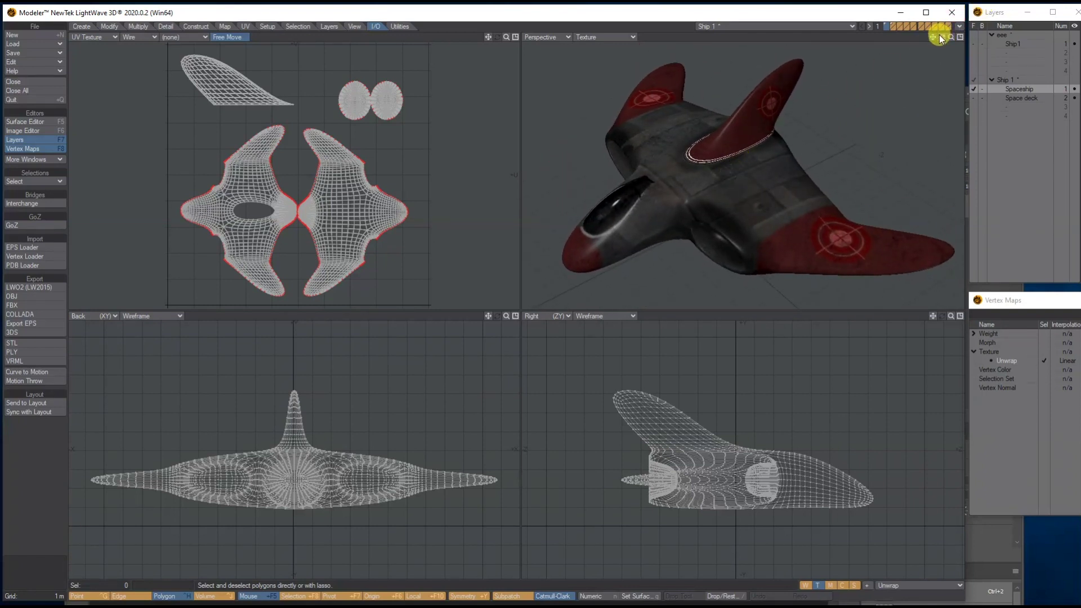
{"action": "mouse_move", "coordinate": [942, 37]}
{"action": "left_mouse_down"}
{"action": "mouse_move", "coordinate": [913, 45]}
{"action": "mouse_move", "coordinate": [930, 40]}
{"action": "mouse_move", "coordinate": [923, 20]}
{"action": "mouse_move", "coordinate": [932, 54]}
{"action": "mouse_move", "coordinate": [923, 34]}
{"action": "mouse_move", "coordinate": [940, 39]}
{"action": "left_mouse_up"}
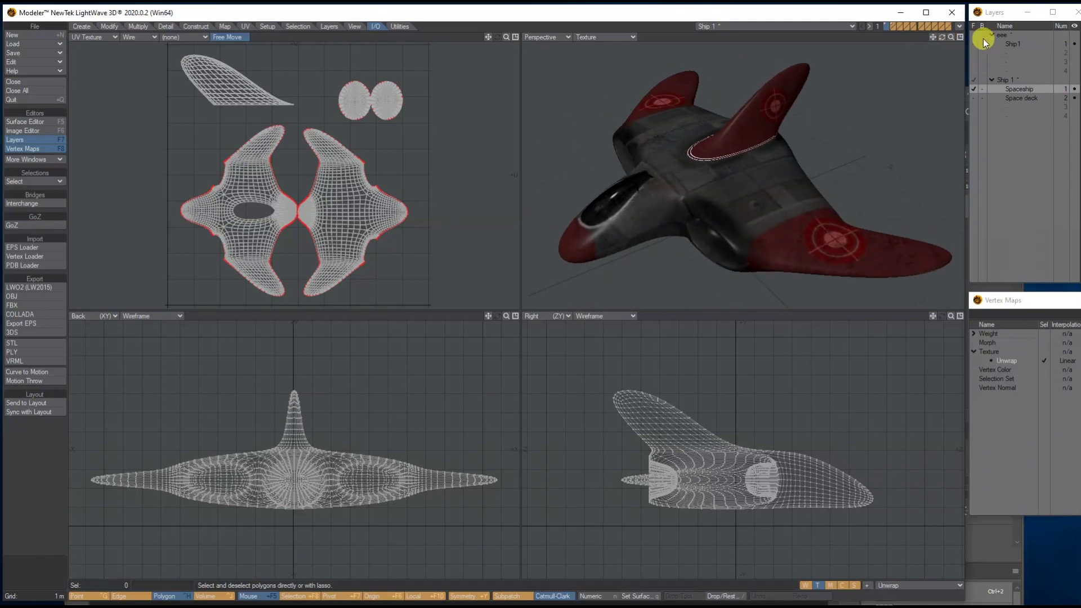
Show the untextured Ship1 layer fitted to the views with Textured Wire shading in the perspective viewport, and examine it up close.
{"action": "left_click", "coordinate": [1008, 44]}
{"action": "key", "text": "a"}
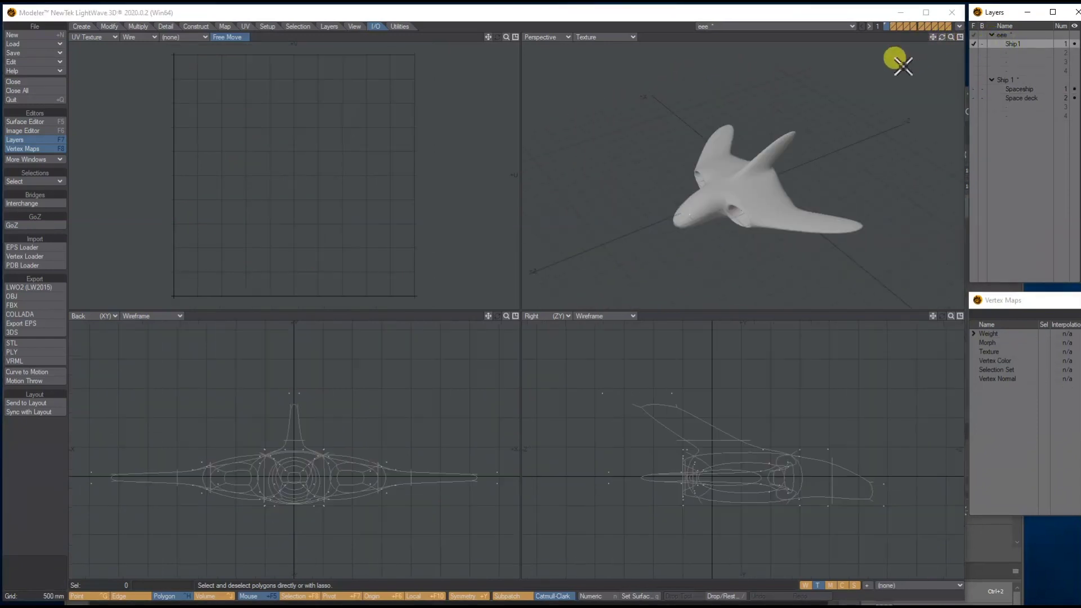
{"action": "left_click", "coordinate": [596, 36]}
{"action": "left_click", "coordinate": [599, 72]}
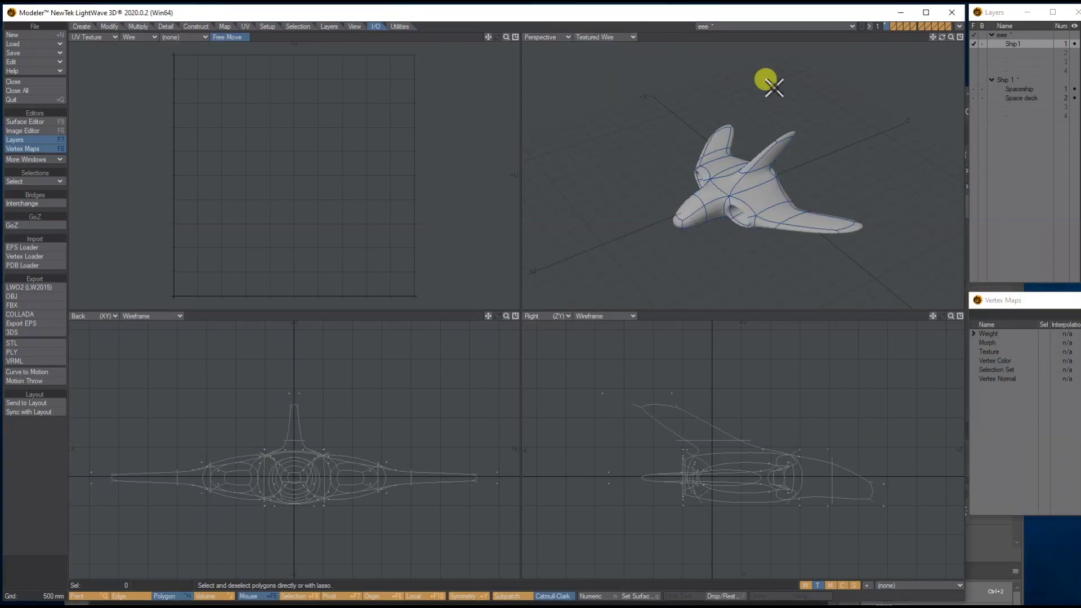
{"action": "left_click_drag", "start_coordinate": [951, 36], "coordinate": [920, 72]}
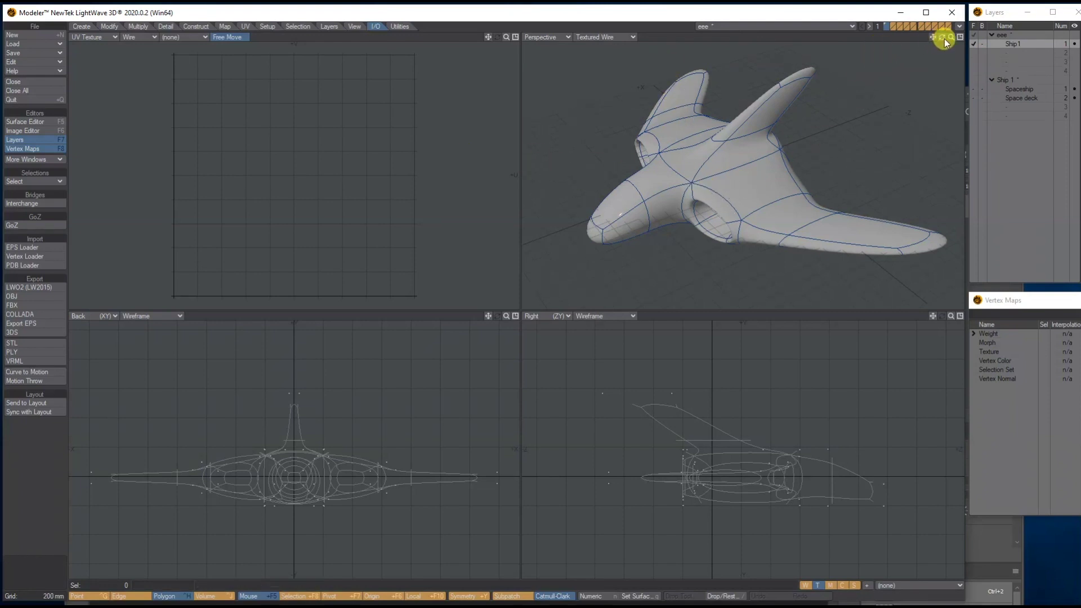
Return to the Spaceship layer of Ship 1, fit it to the views, and examine it in Texture shading in the perspective viewport.
{"action": "left_click", "coordinate": [1022, 88]}
{"action": "key", "text": "a"}
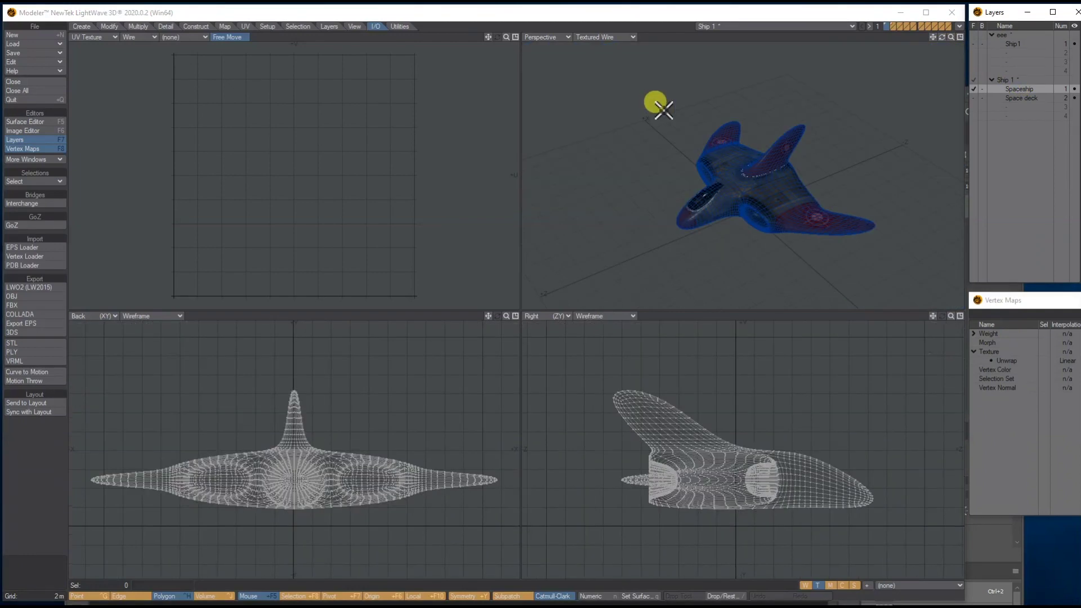
{"action": "left_click_drag", "start_coordinate": [951, 36], "coordinate": [755, 174]}
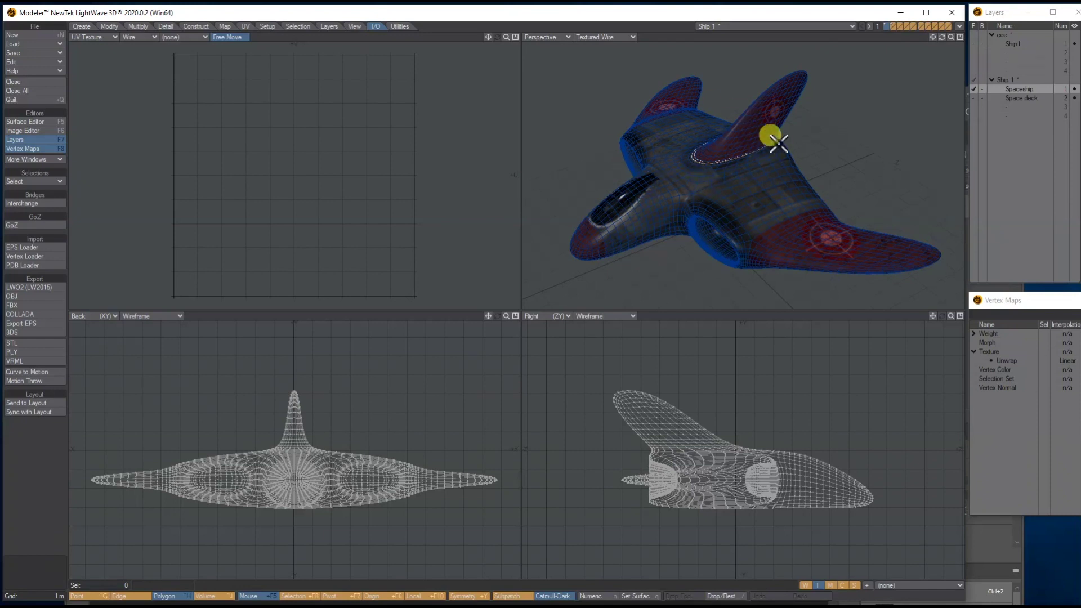
{"action": "left_click", "coordinate": [622, 35]}
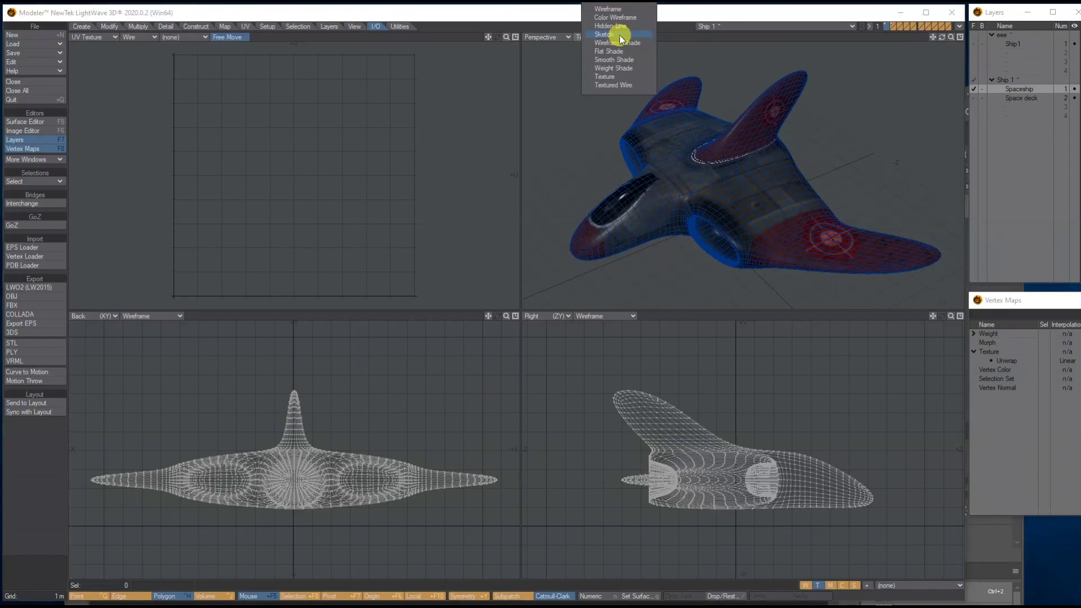
{"action": "left_click", "coordinate": [617, 78]}
{"action": "mouse_move", "coordinate": [944, 36]}
{"action": "left_mouse_down"}
{"action": "mouse_move", "coordinate": [944, 73]}
{"action": "mouse_move", "coordinate": [952, 39]}
{"action": "mouse_move", "coordinate": [933, 37]}
{"action": "mouse_move", "coordinate": [954, 38]}
{"action": "left_mouse_up"}
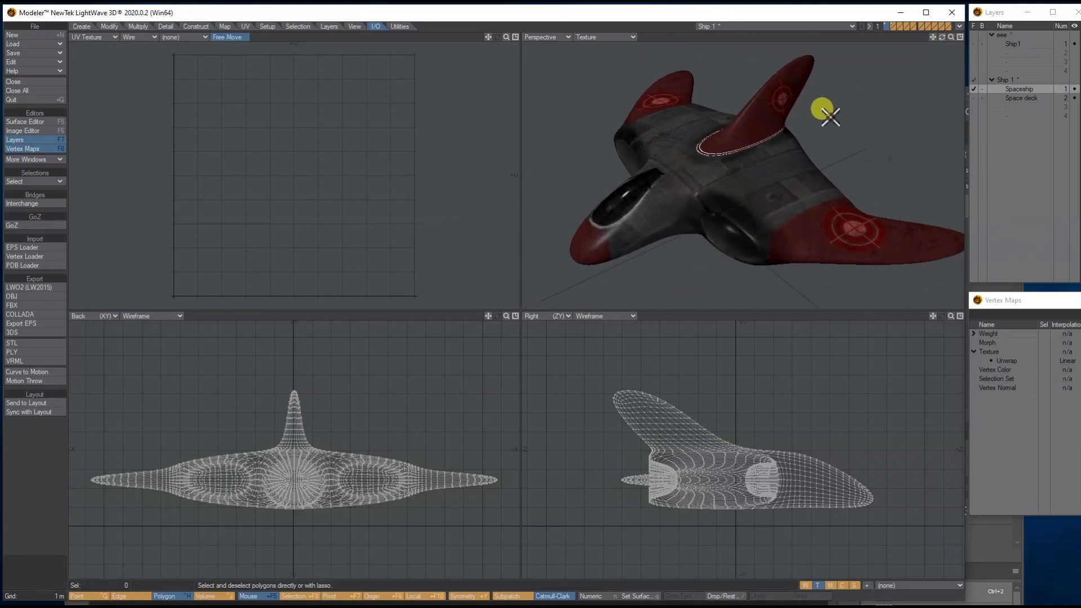